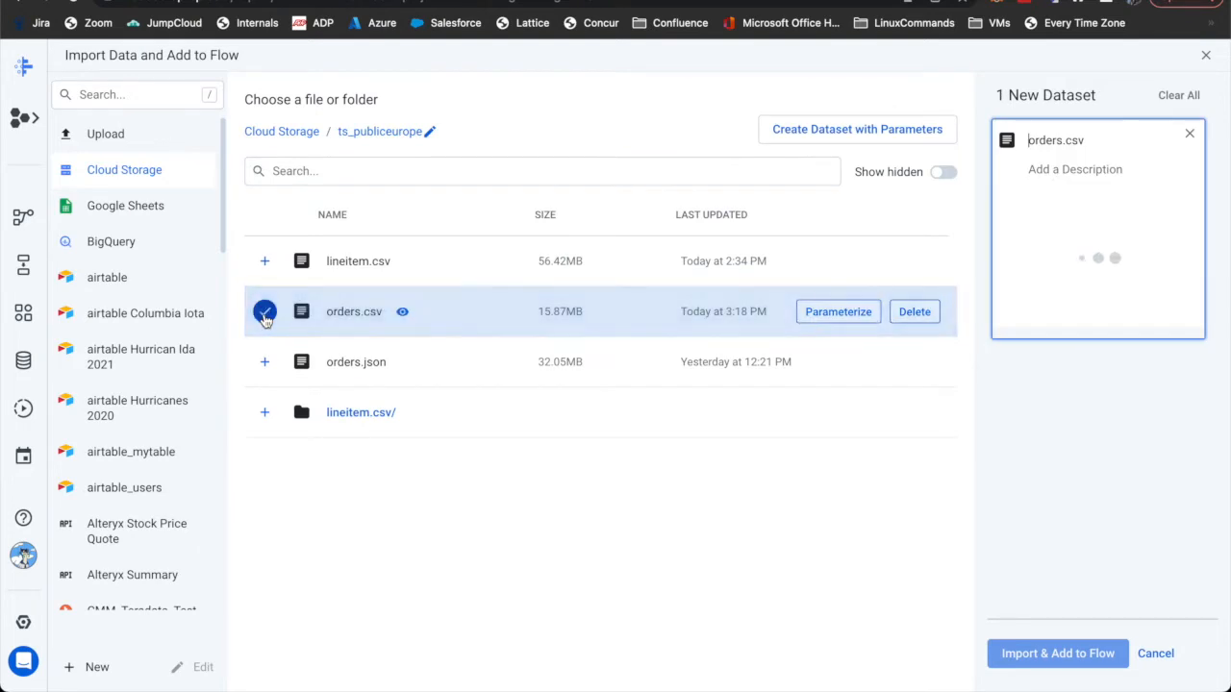
- Import orders.csv from the Cloud Storage bucket and add it to the BigQueryPushdownExample flow
{"action": "left_click", "coordinate": [1014, 653]}
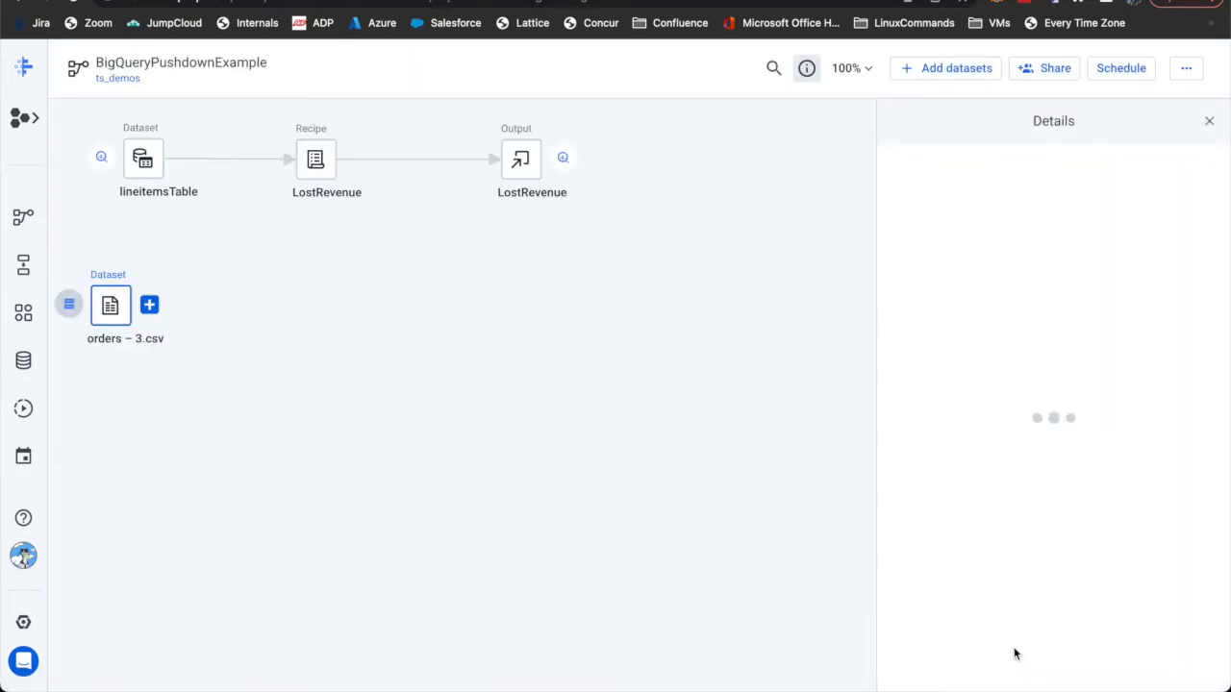
- Open the LostRevenue recipe and start a join, listing the datasets in the current flow
{"action": "left_click", "coordinate": [315, 159]}
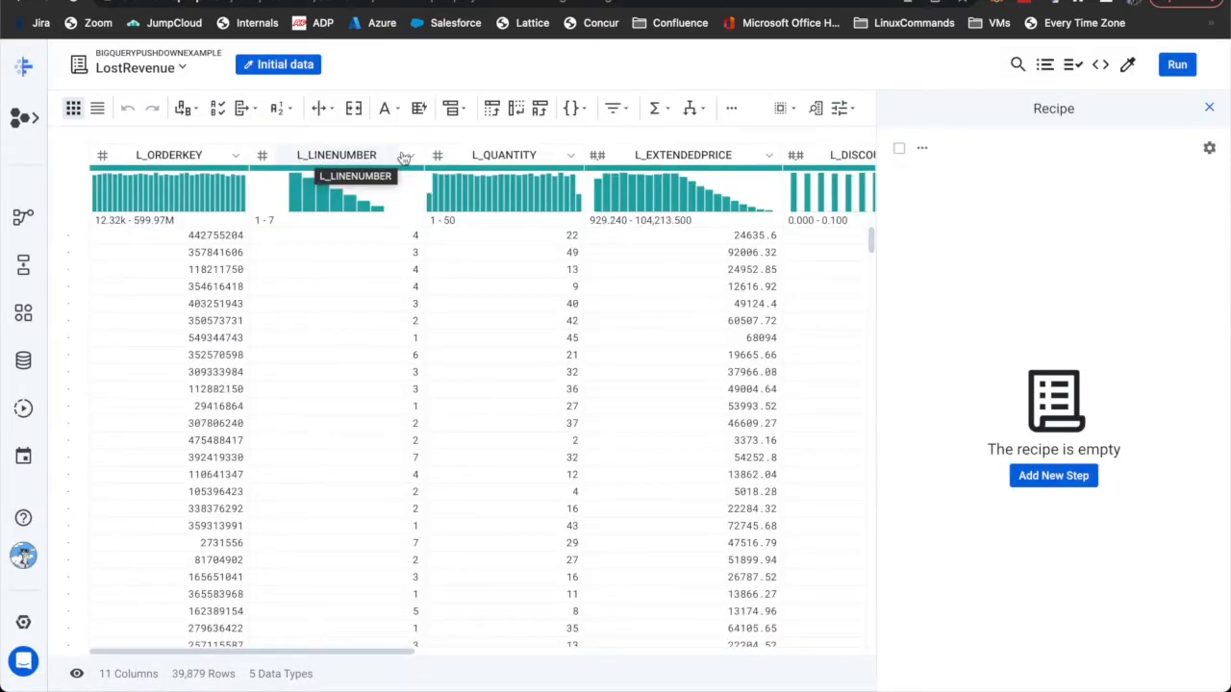
{"action": "left_click", "coordinate": [731, 110]}
{"action": "left_click", "coordinate": [746, 141]}
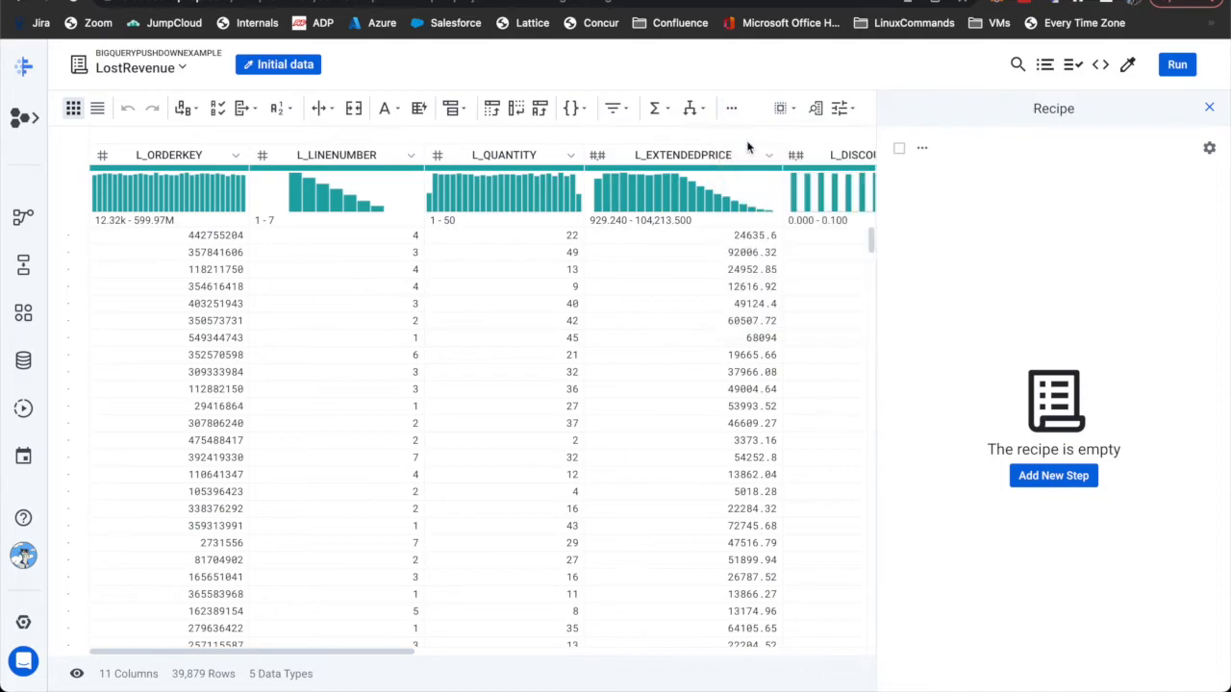
{"action": "left_click", "coordinate": [354, 220]}
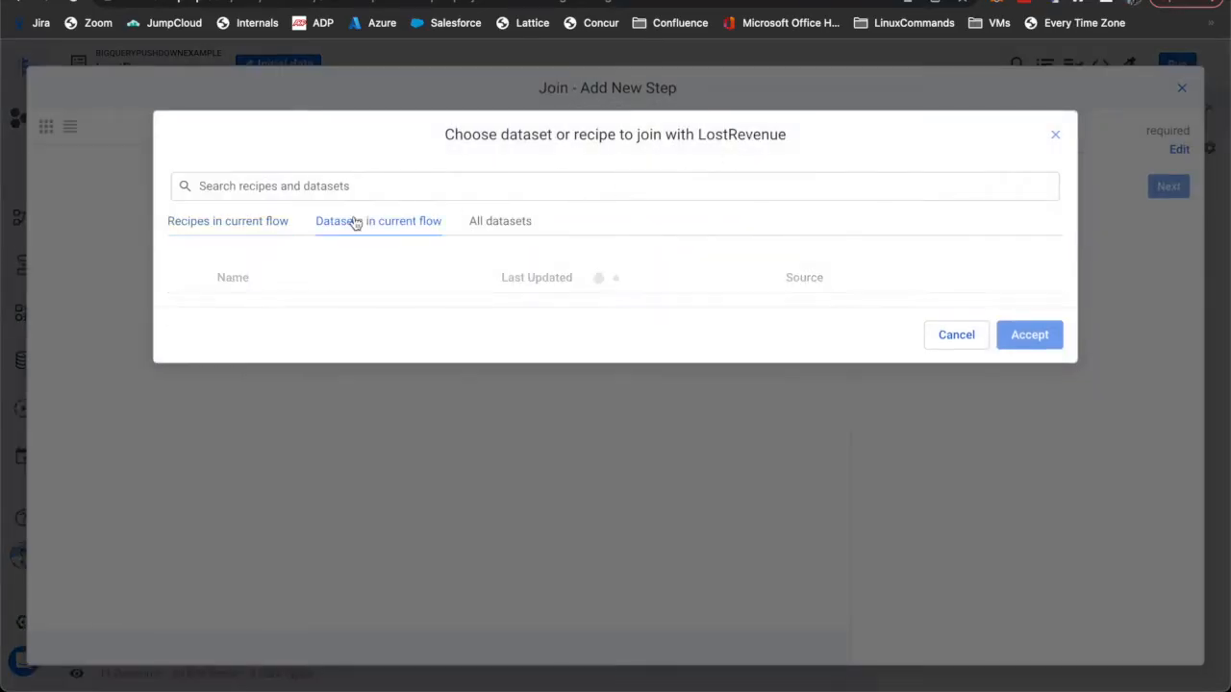
- Join with orders – 3.csv, keeping the inner join on L_ORDERKEY = O_ORDERKEY
{"action": "left_click", "coordinate": [291, 305]}
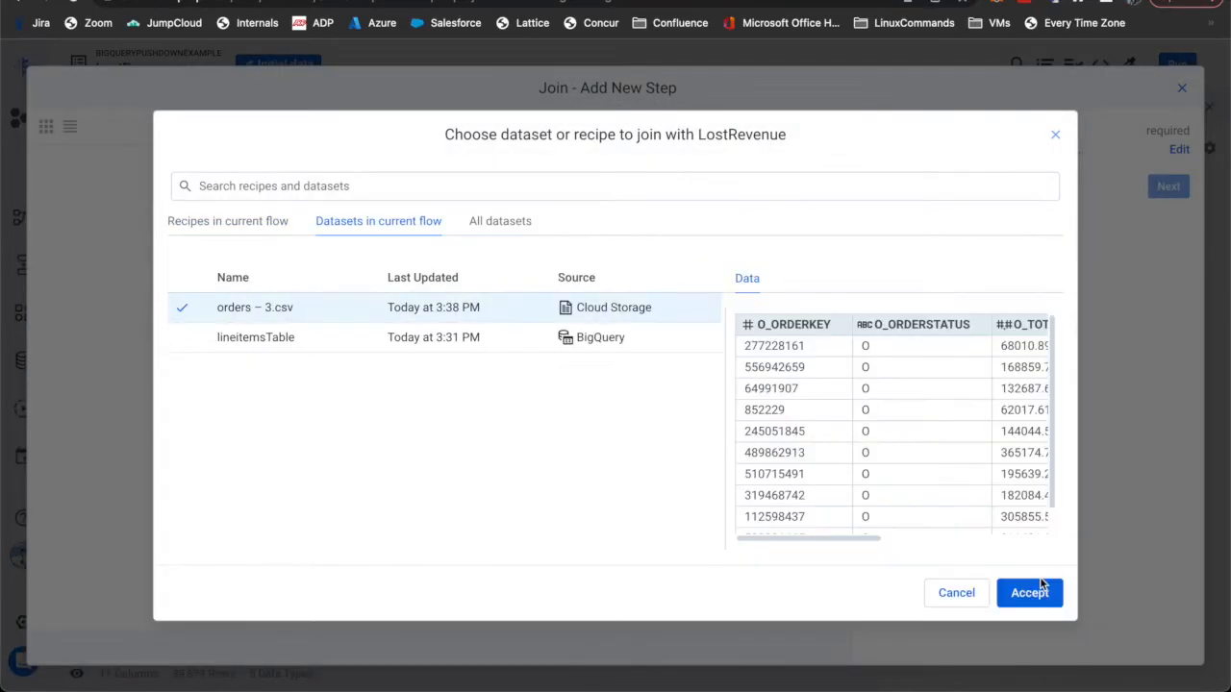
{"action": "left_click", "coordinate": [1040, 593]}
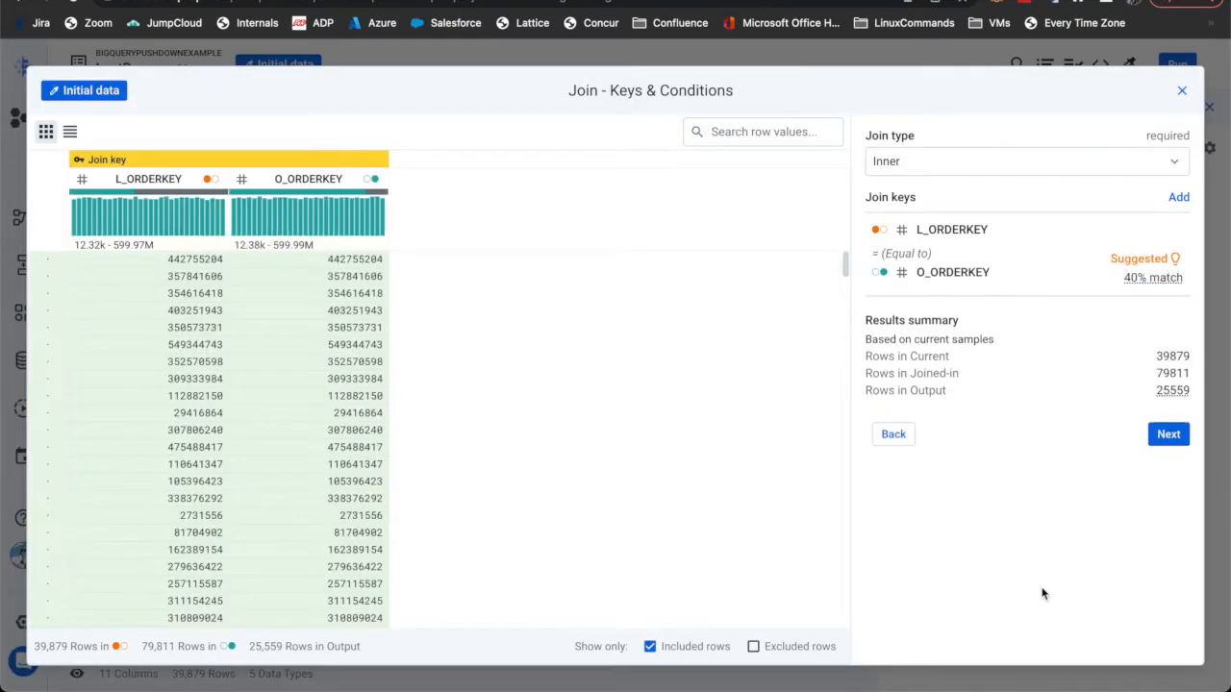
{"action": "mouse_move", "coordinate": [1093, 223]}
{"action": "left_click", "coordinate": [1168, 433]}
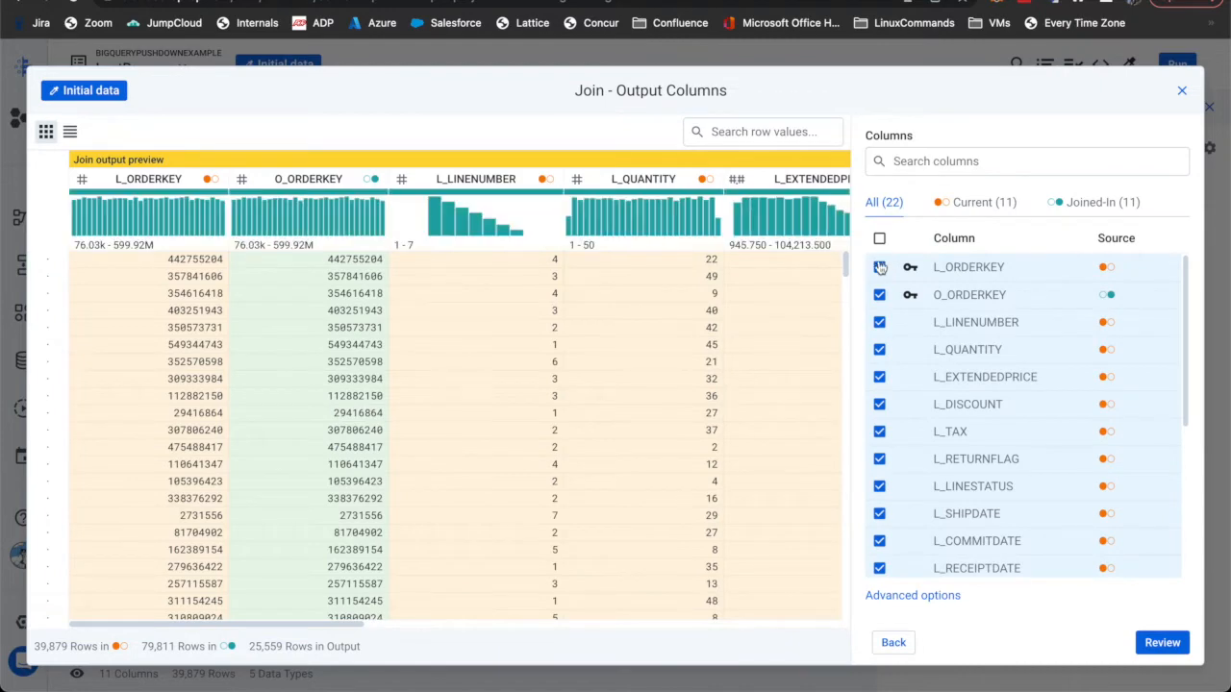
- Drop the key and date columns, include O_ORDERPRIORITY, N_NAME and R_NAME, then add the join
{"action": "left_click", "coordinate": [878, 267]}
{"action": "left_click", "coordinate": [879, 295]}
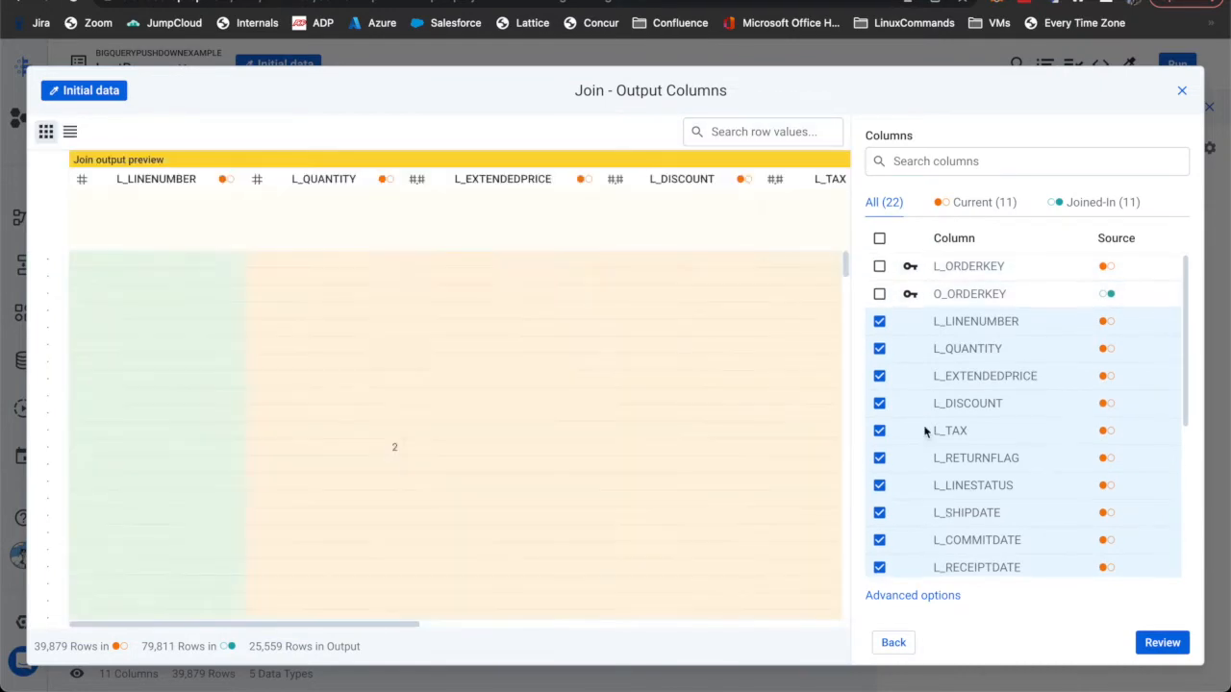
{"action": "scroll", "coordinate": [923, 431], "scroll_direction": "down", "scroll_amount": 3}
{"action": "left_click", "coordinate": [879, 364]}
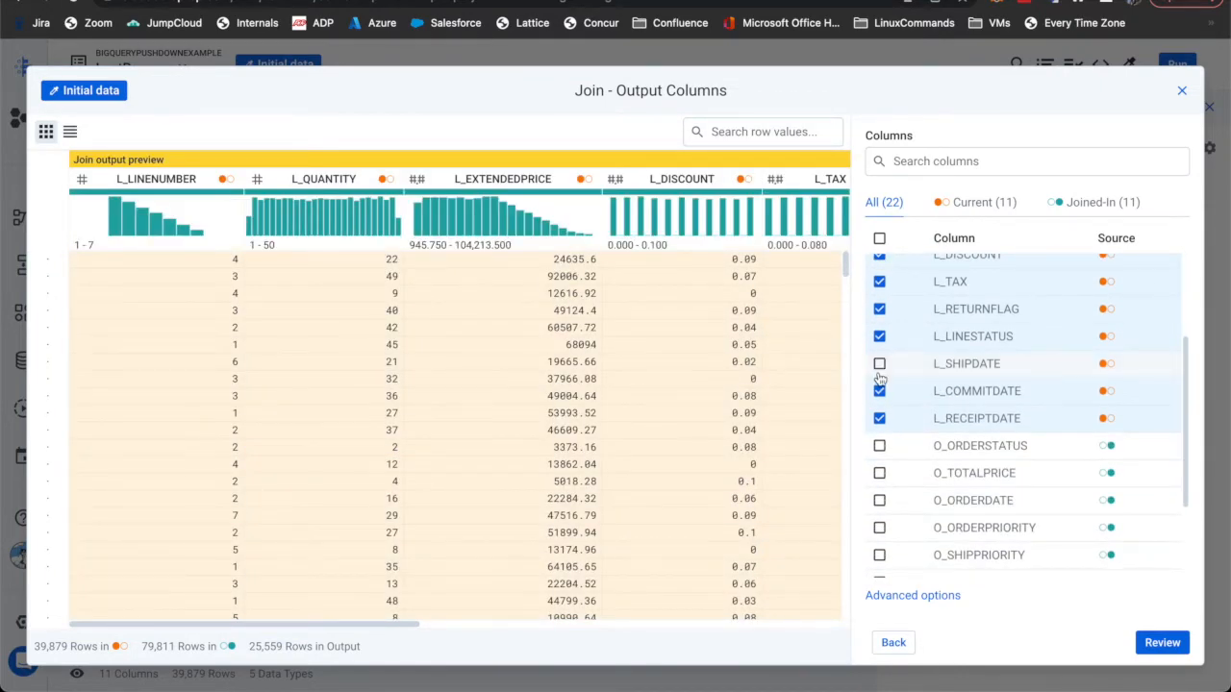
{"action": "left_click", "coordinate": [879, 390]}
{"action": "left_click", "coordinate": [879, 418]}
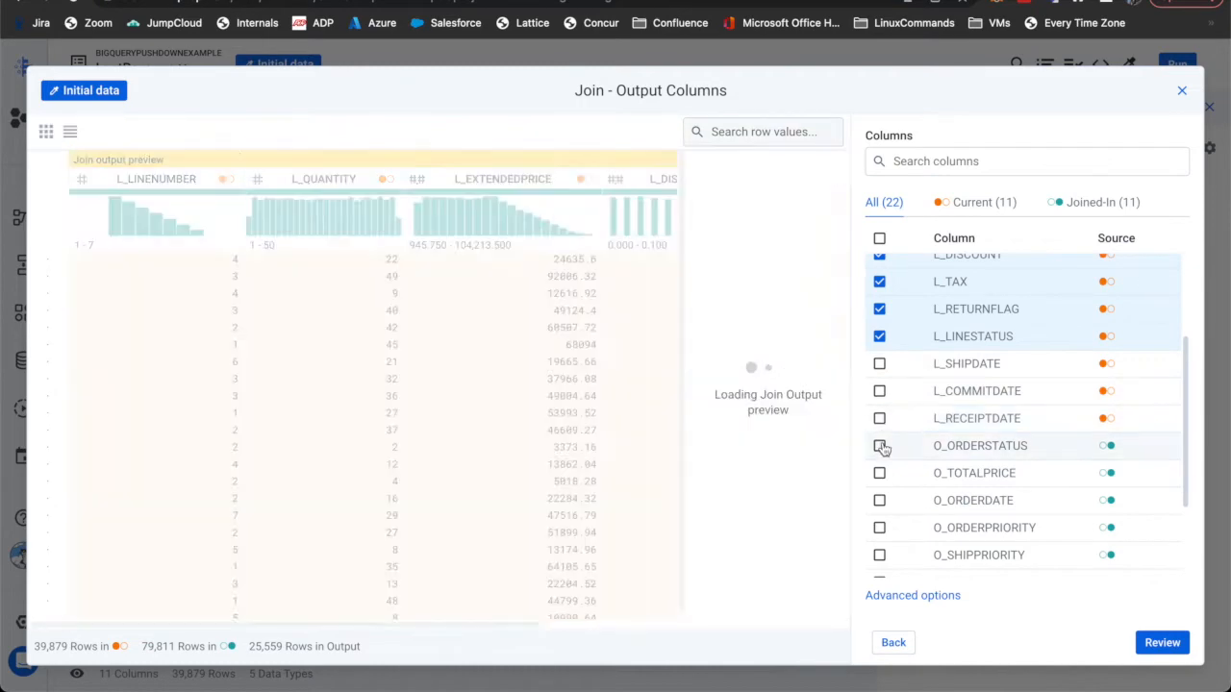
{"action": "scroll", "coordinate": [882, 444], "scroll_direction": "down", "scroll_amount": 3}
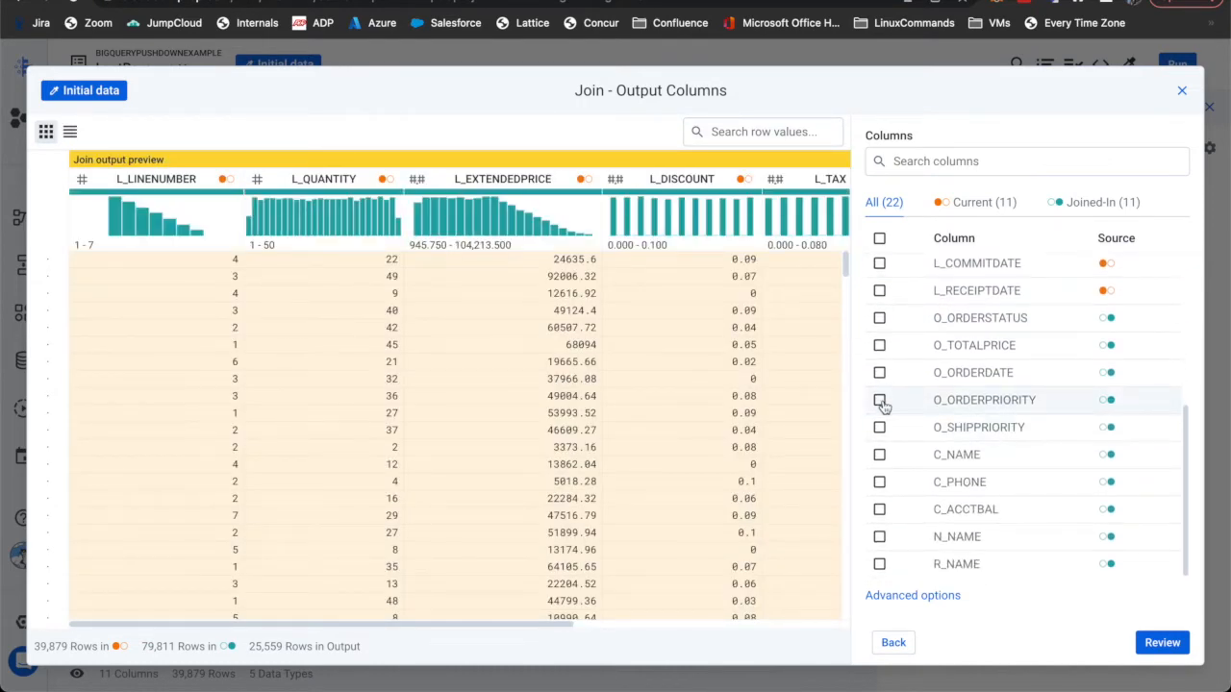
{"action": "left_click", "coordinate": [879, 400]}
{"action": "left_click", "coordinate": [878, 536]}
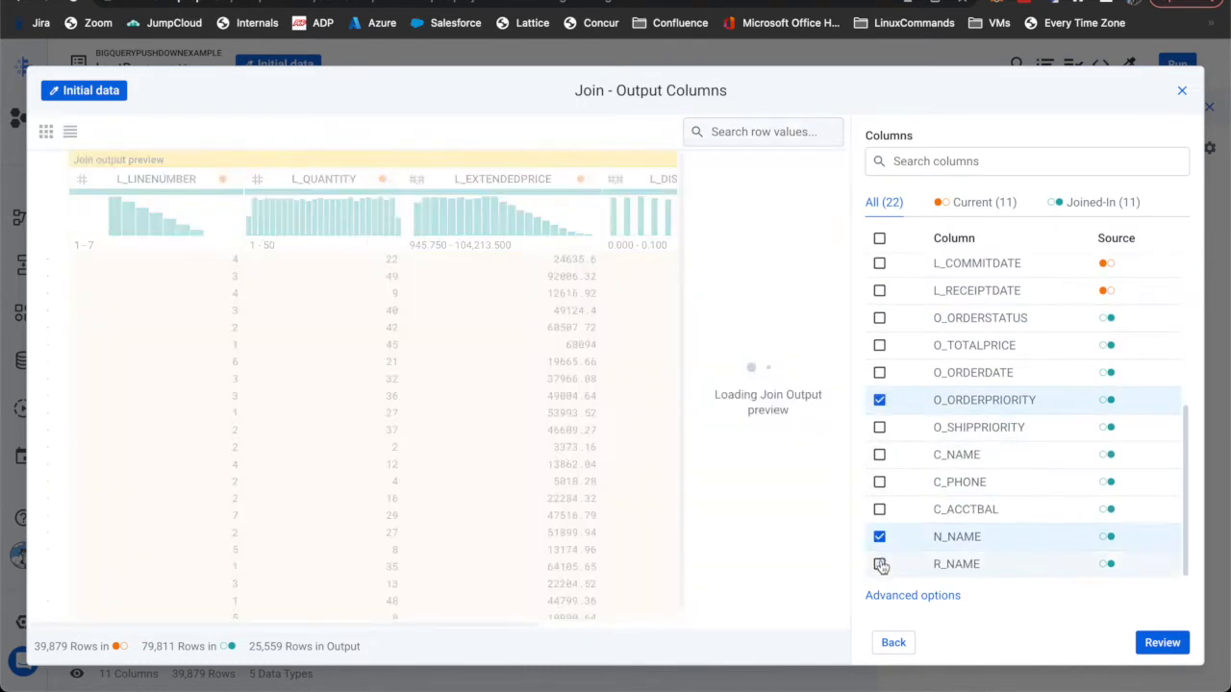
{"action": "left_click", "coordinate": [879, 564]}
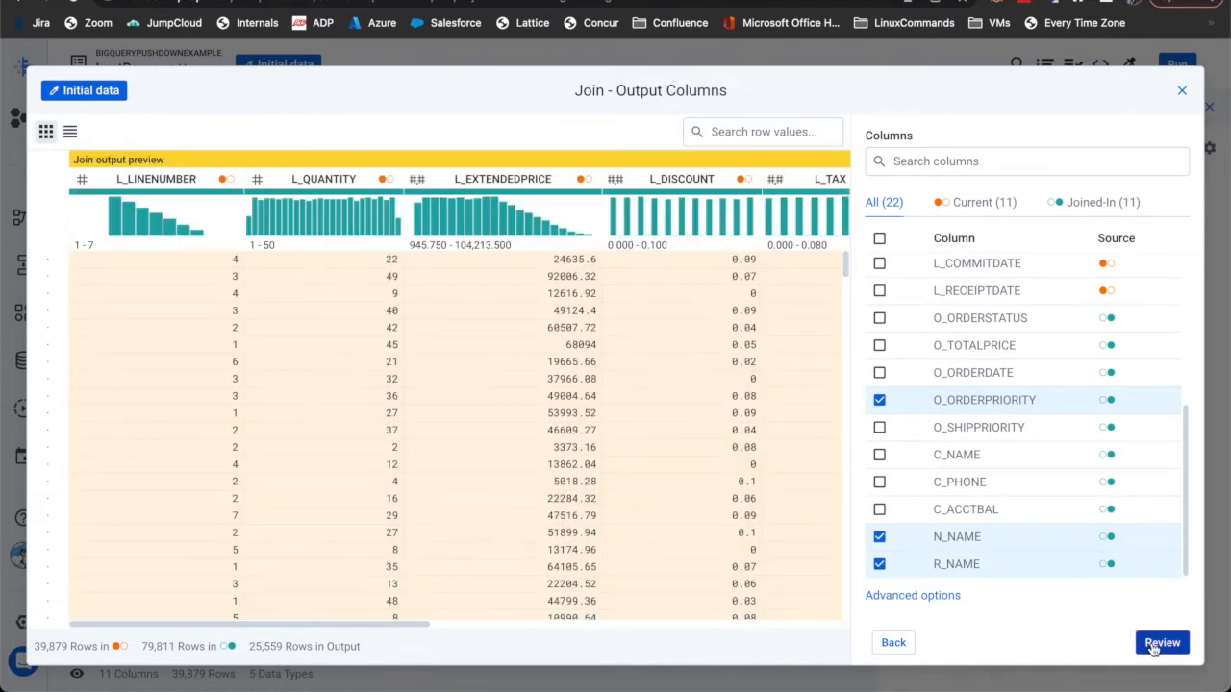
{"action": "left_click", "coordinate": [1154, 641]}
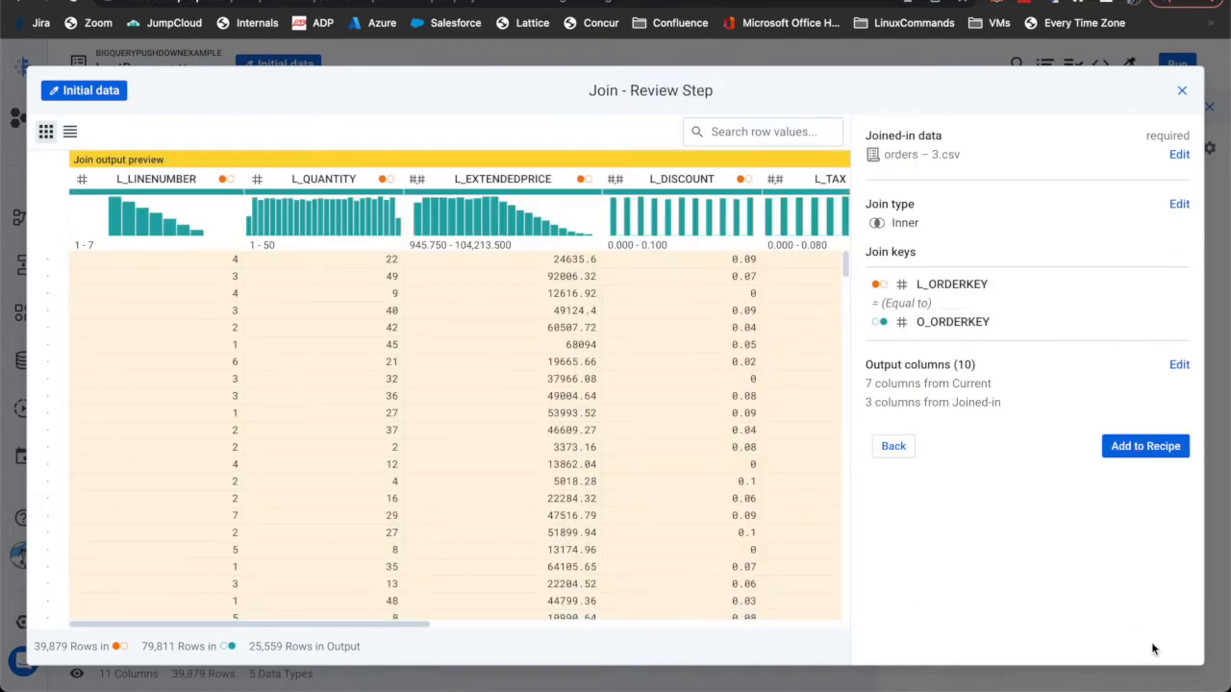
{"action": "left_click", "coordinate": [1155, 454]}
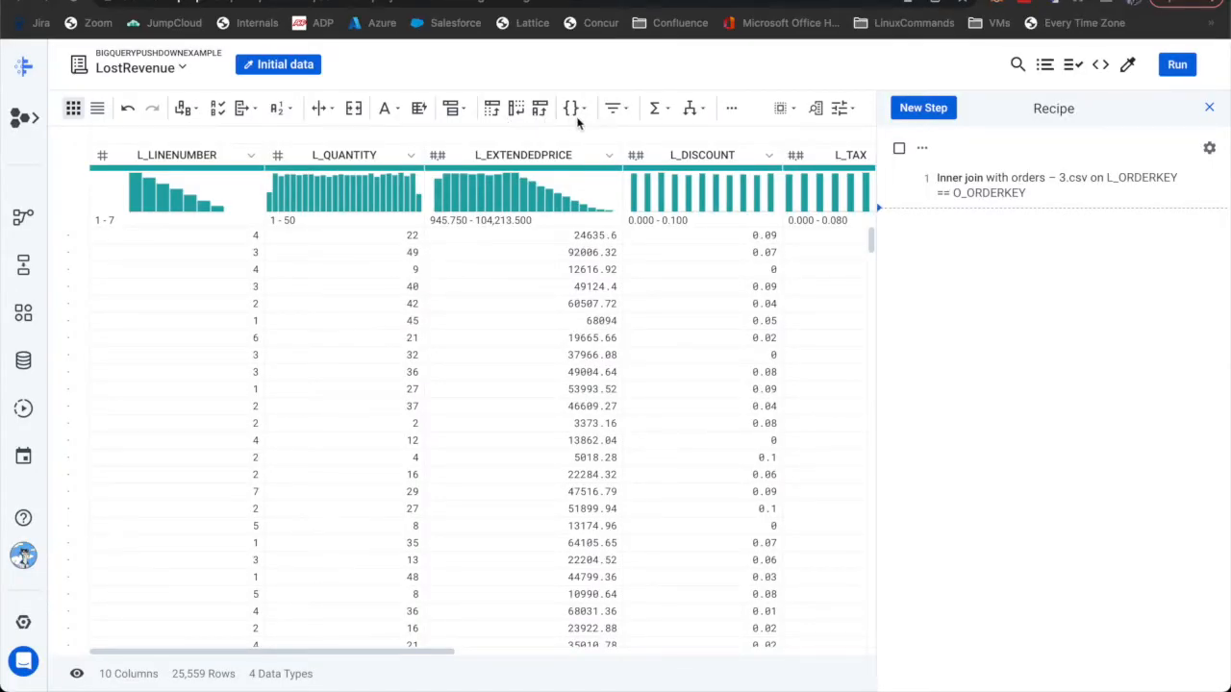
- Start an if-then-else column with condition MATCHES(O_ORDERPRIORITY, `1-`, false)
{"action": "left_click", "coordinate": [691, 108]}
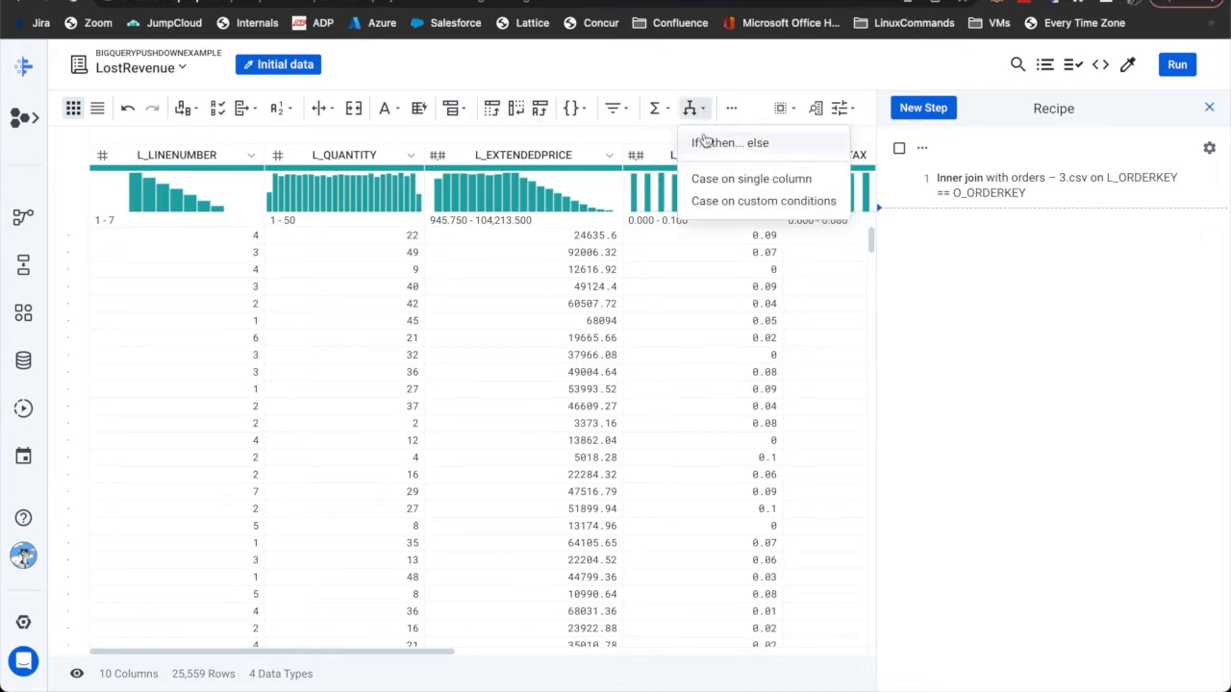
{"action": "left_click", "coordinate": [705, 144]}
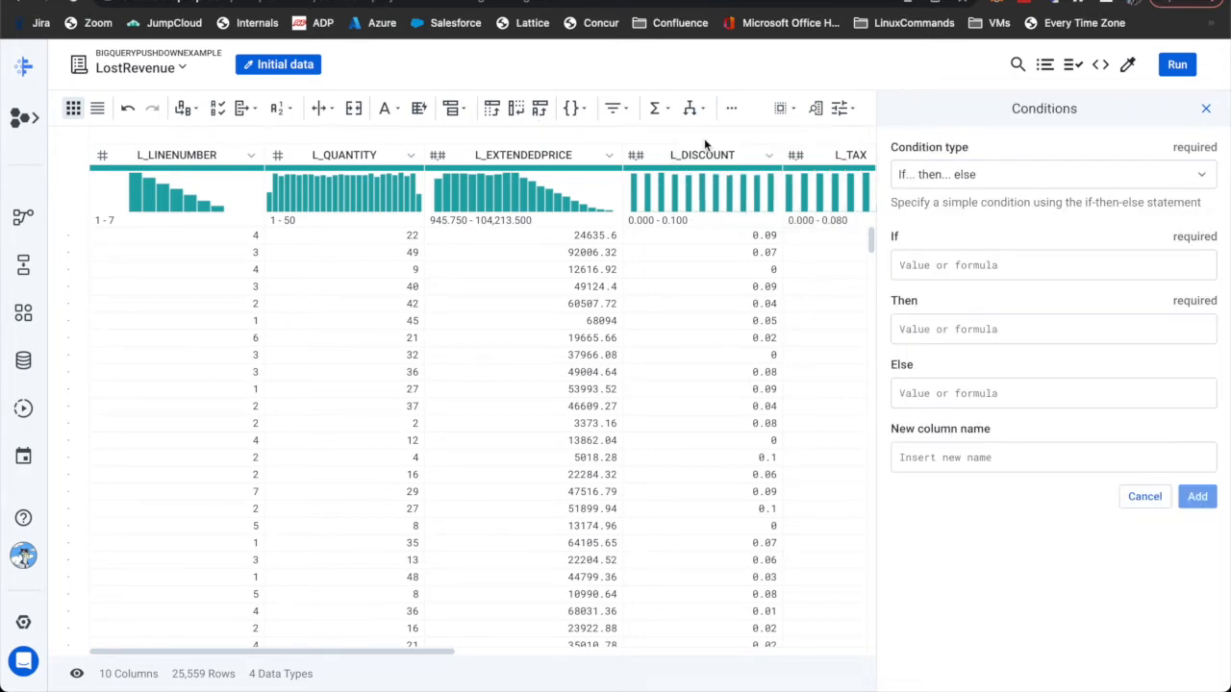
{"action": "left_click", "coordinate": [939, 273]}
{"action": "type", "text": "matc"}
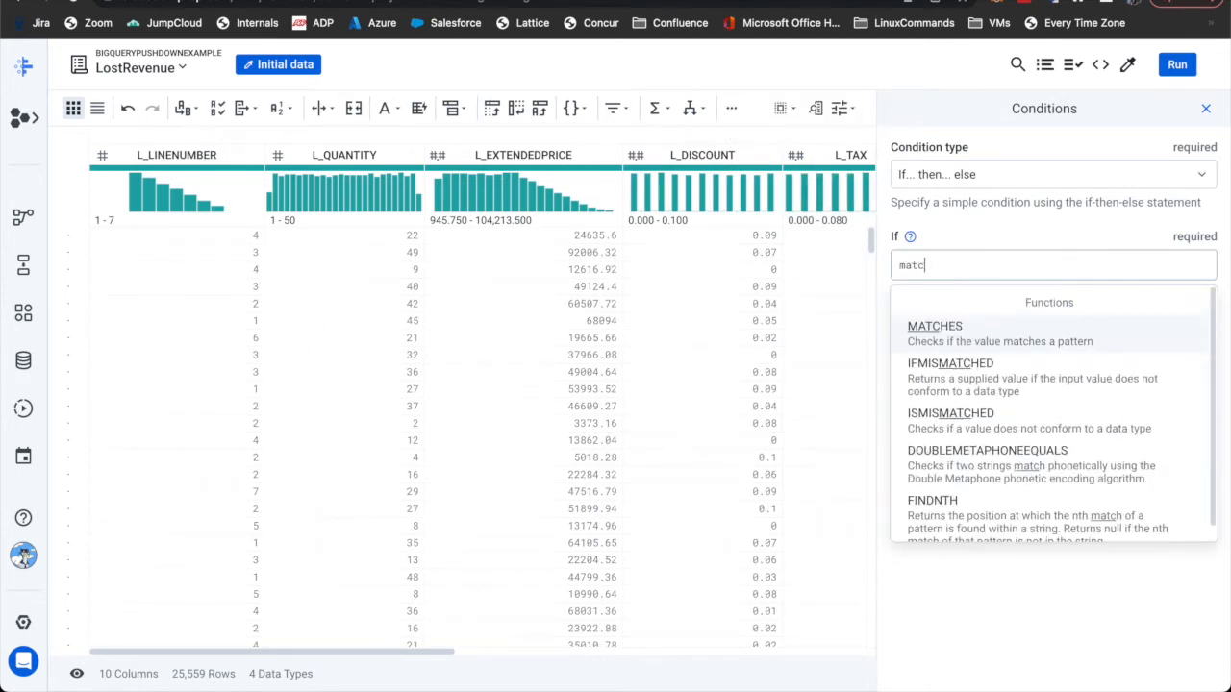
{"action": "key", "text": "Return"}
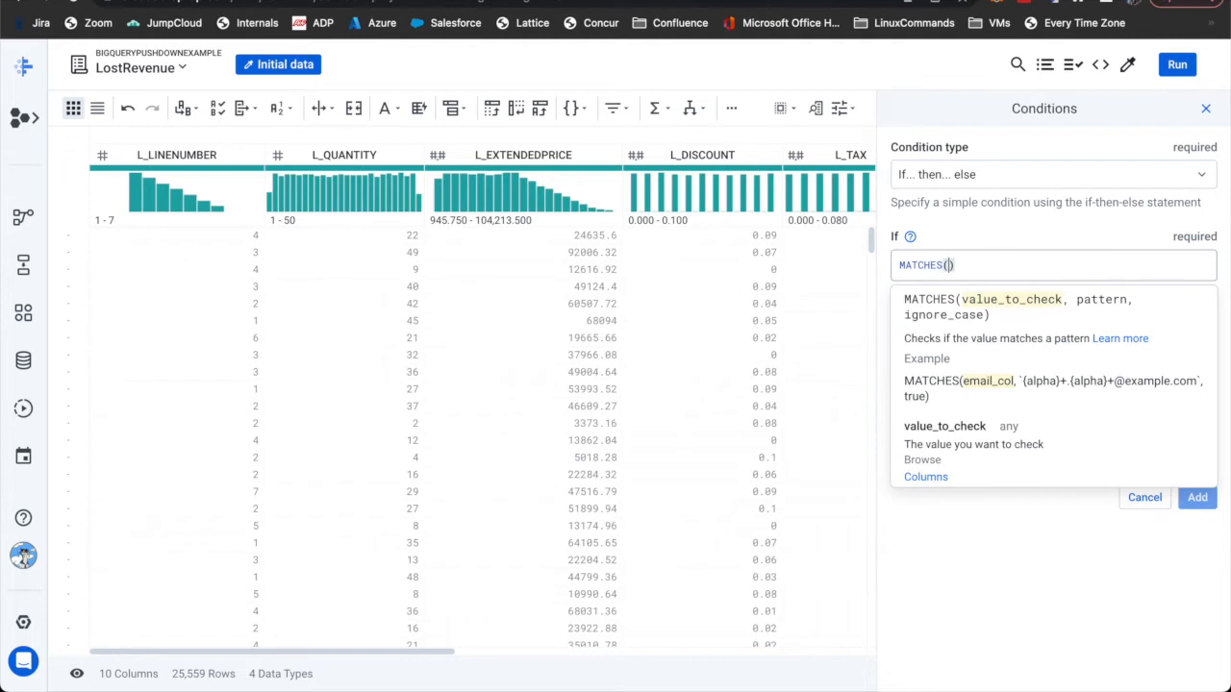
{"action": "type", "text": "o_o"}
{"action": "key", "text": "Return"}
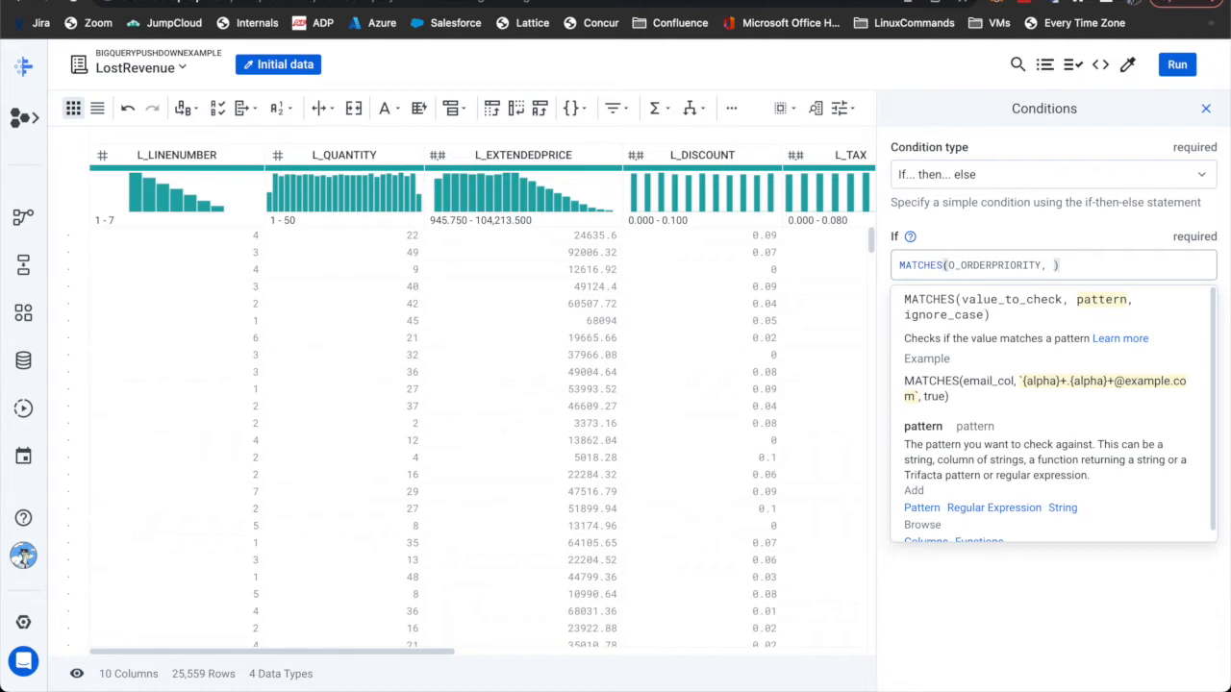
{"action": "type", "text": "`1"}
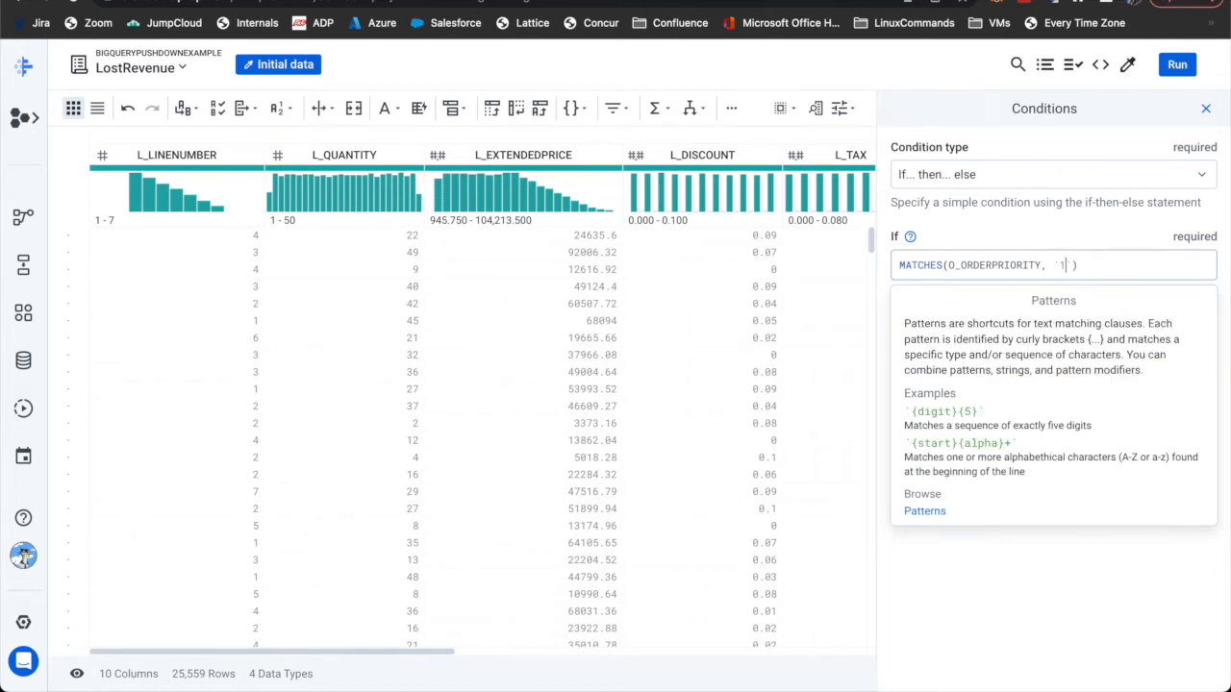
{"action": "type", "text": "-`"}
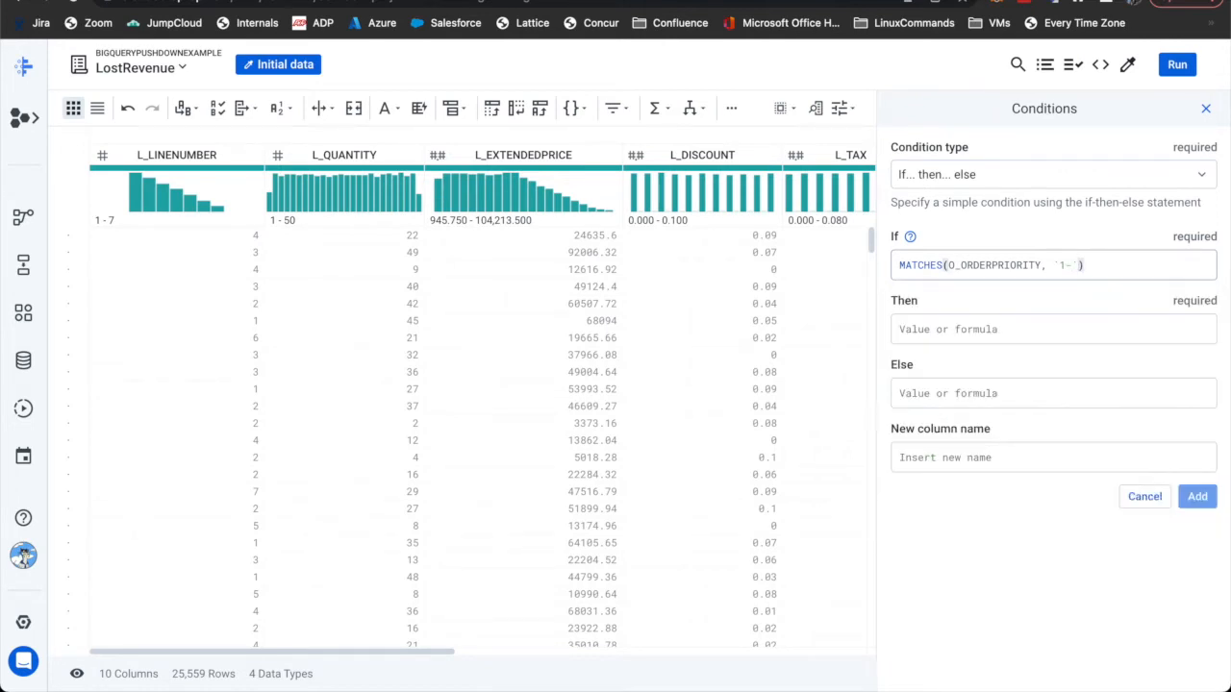
{"action": "type", "text": ",f"}
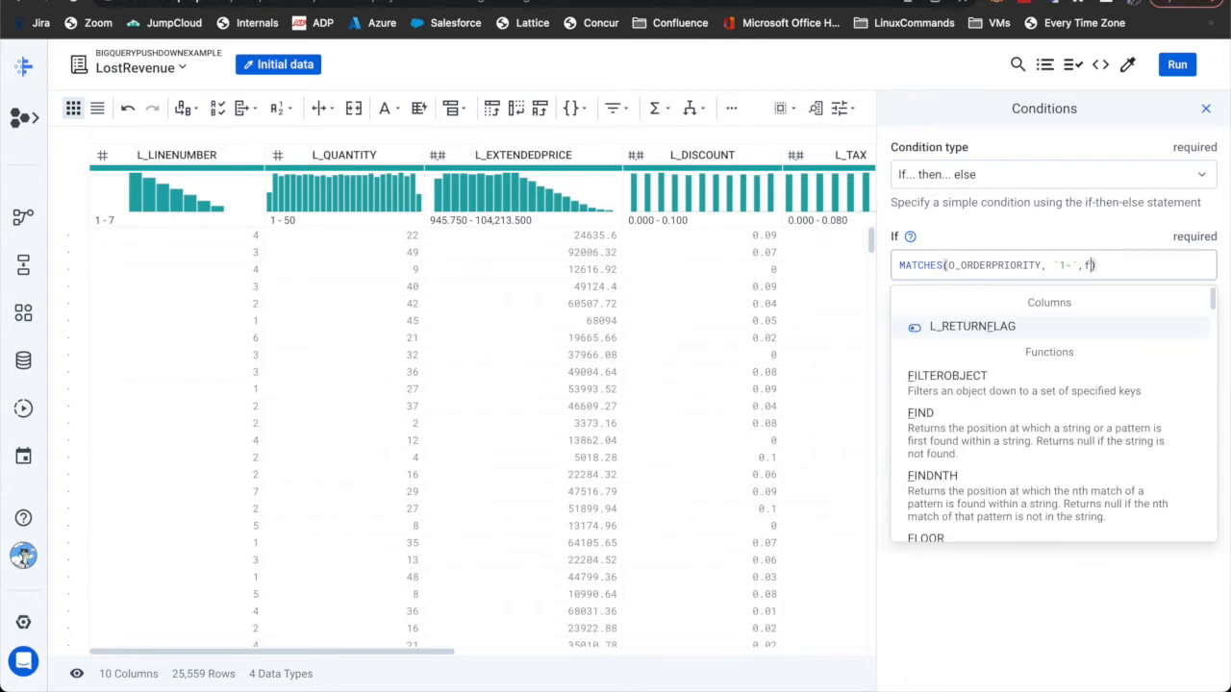
{"action": "type", "text": "alse"}
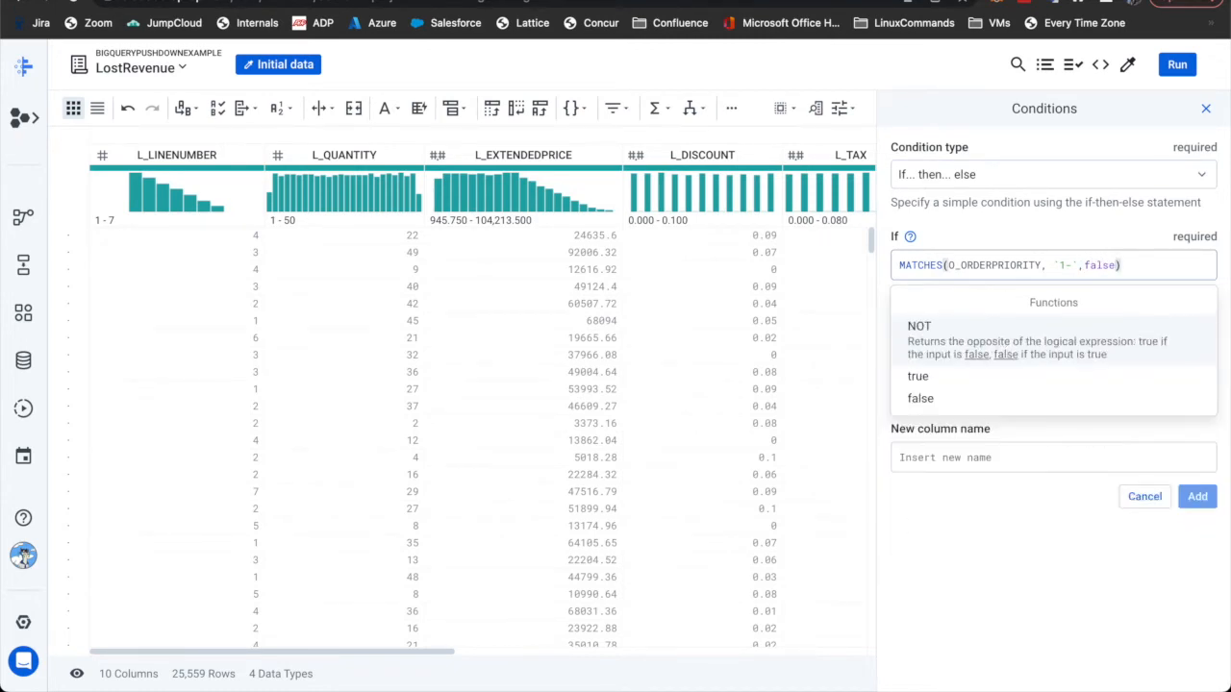
{"action": "key", "text": "Tab"}
- Set Then to L_EXTENDEDPRICE * L_DISCOUNT, Else to 0, and add the column as lostRevenue
{"action": "type", "text": "exten"}
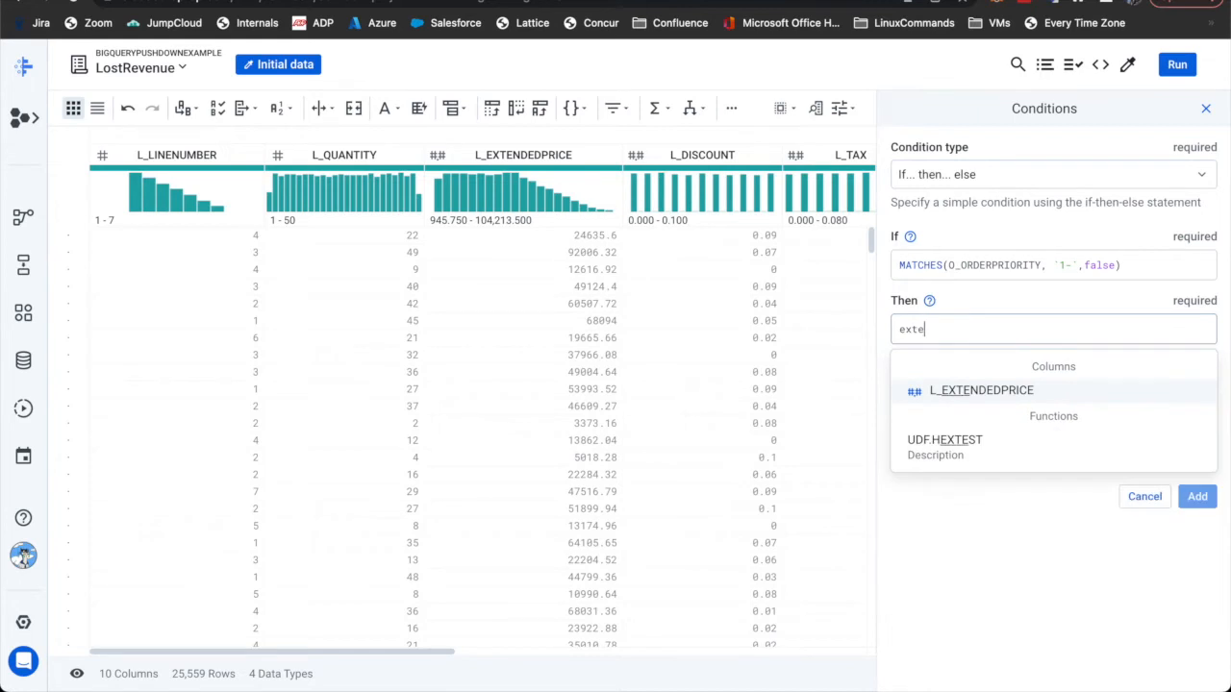
{"action": "key", "text": "Return"}
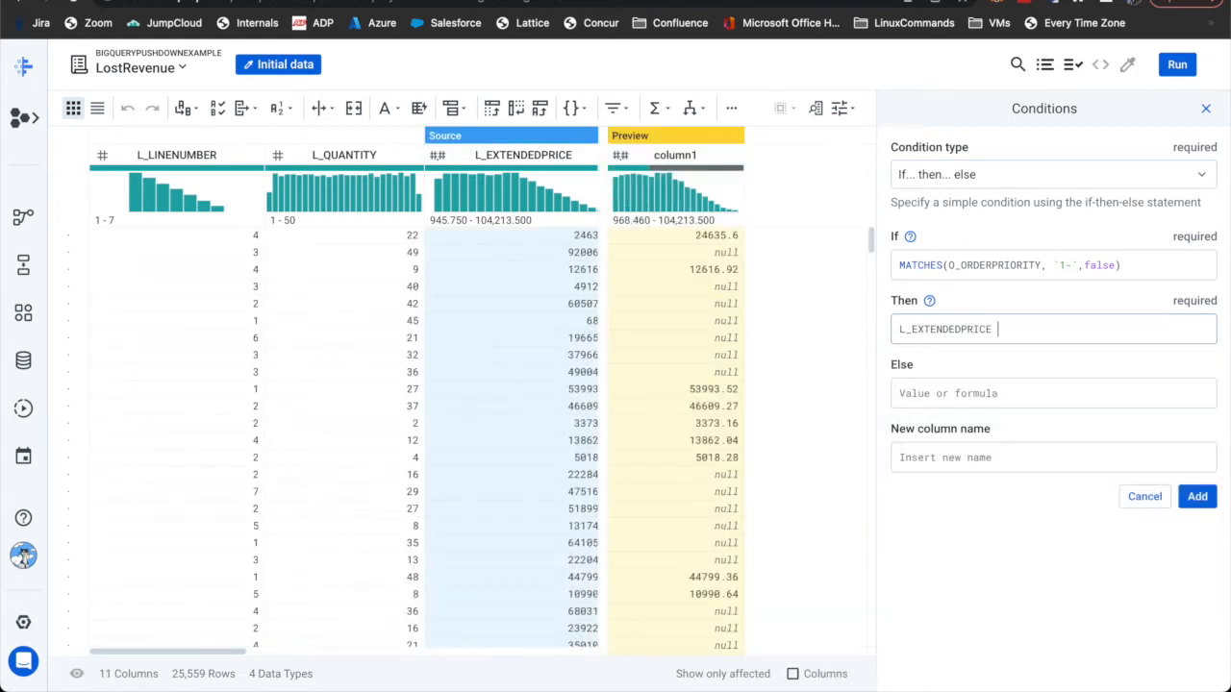
{"action": "type", "text": "*"}
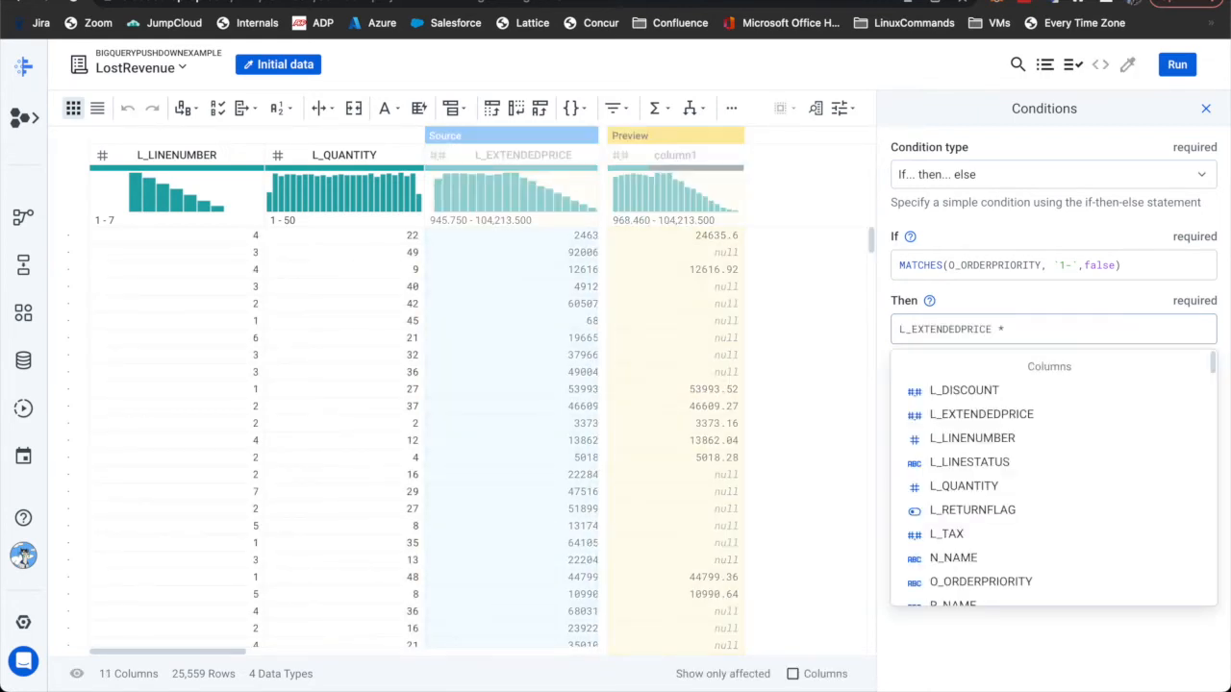
{"action": "key", "text": "Down"}
{"action": "key", "text": "Return"}
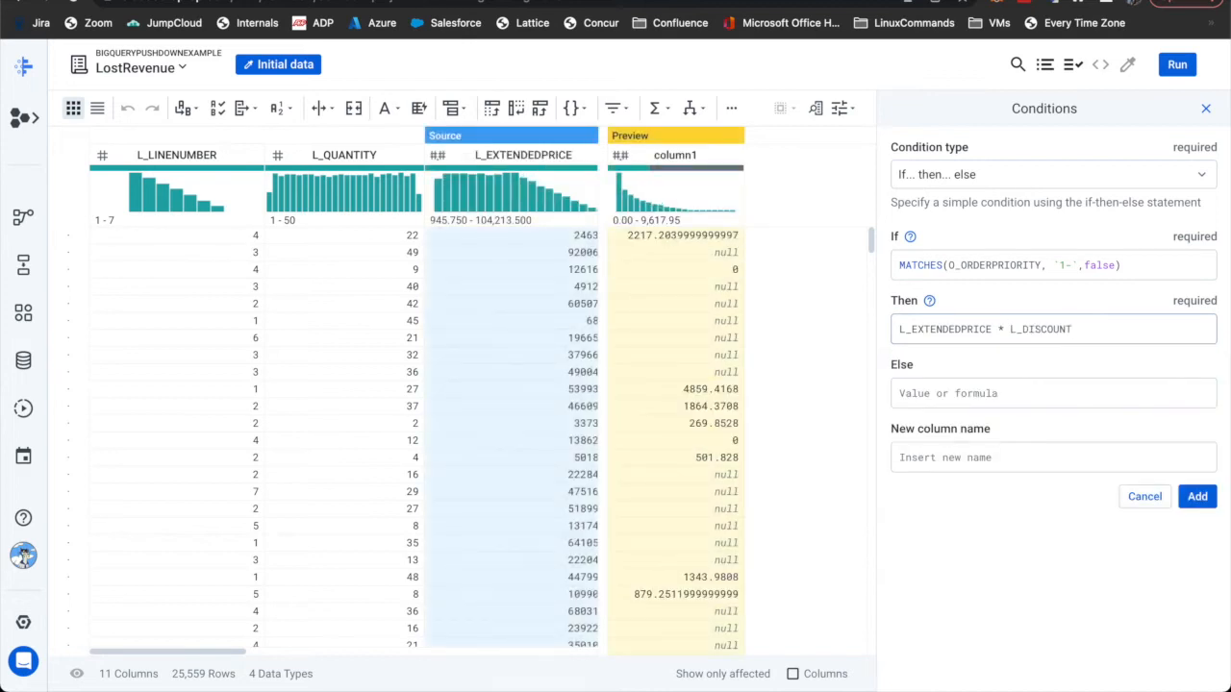
{"action": "key", "text": "Tab"}
{"action": "type", "text": "0"}
{"action": "key", "text": "Tab"}
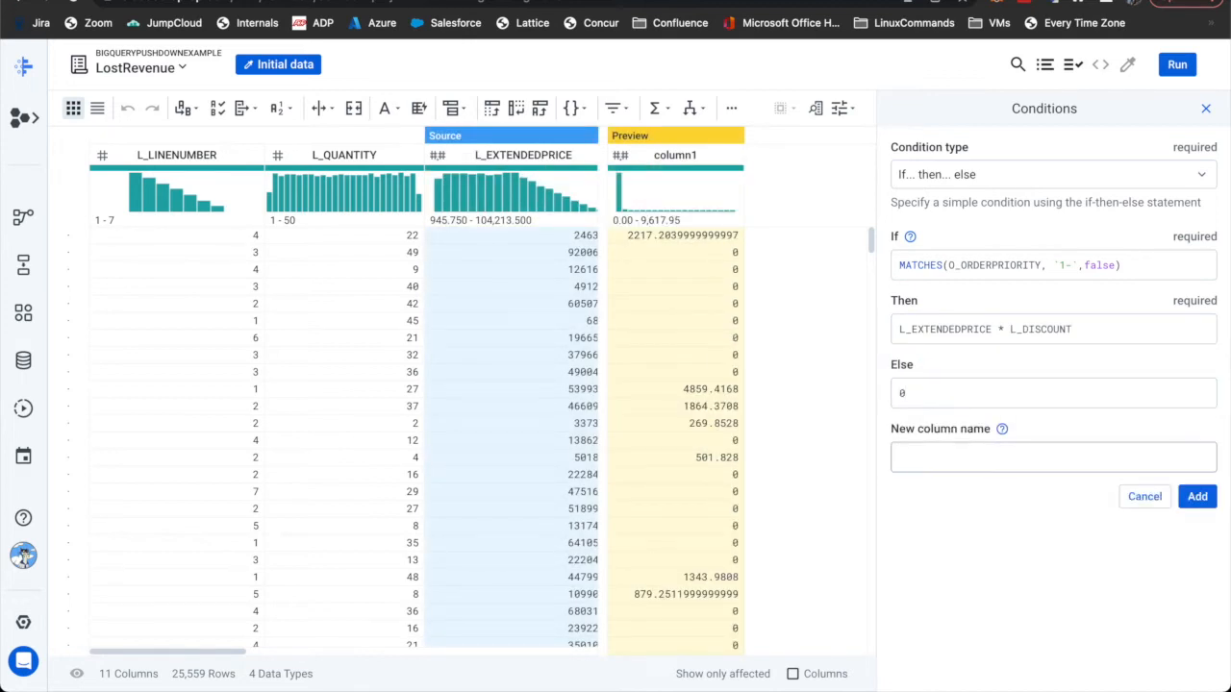
{"action": "type", "text": "lostRevenue"}
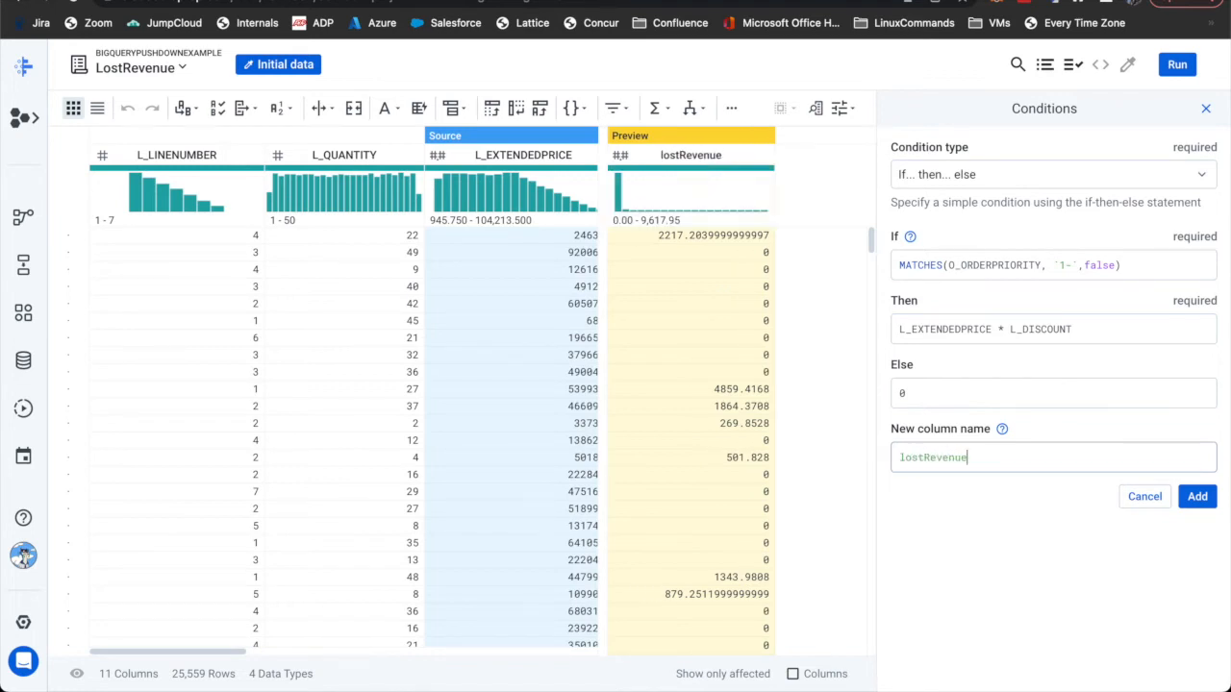
{"action": "left_click", "coordinate": [1192, 500]}
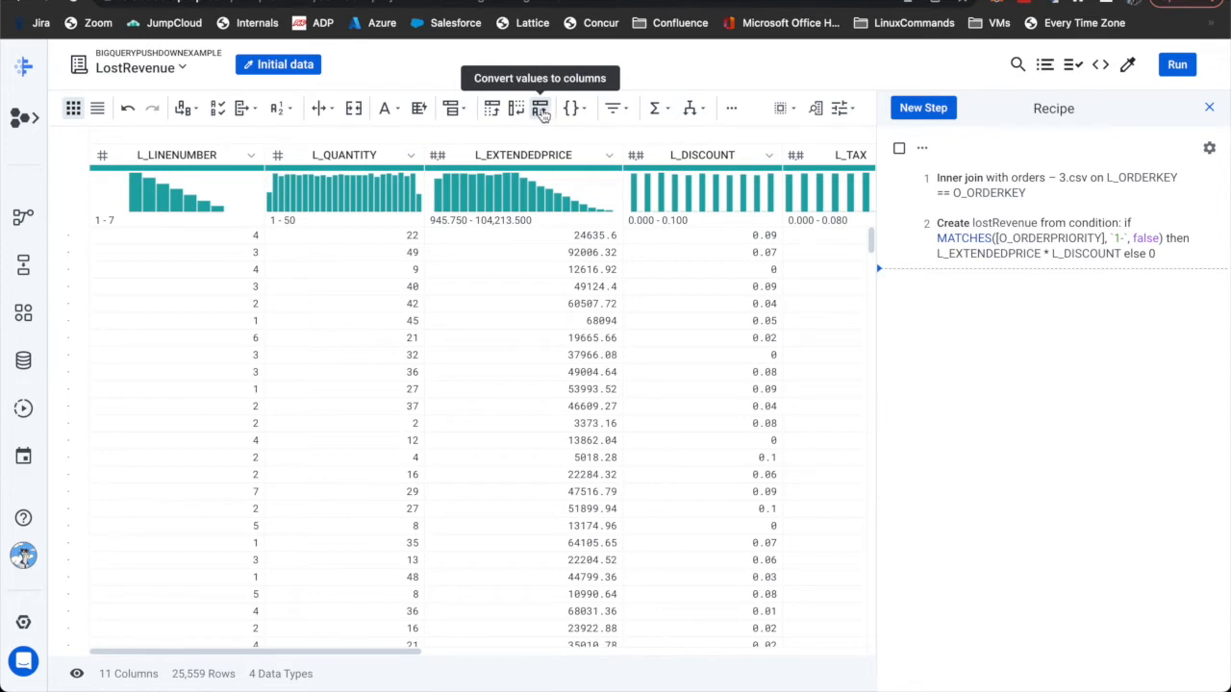
- Start a Sum aggregation on the lostRevenue column
{"action": "left_click", "coordinate": [456, 111]}
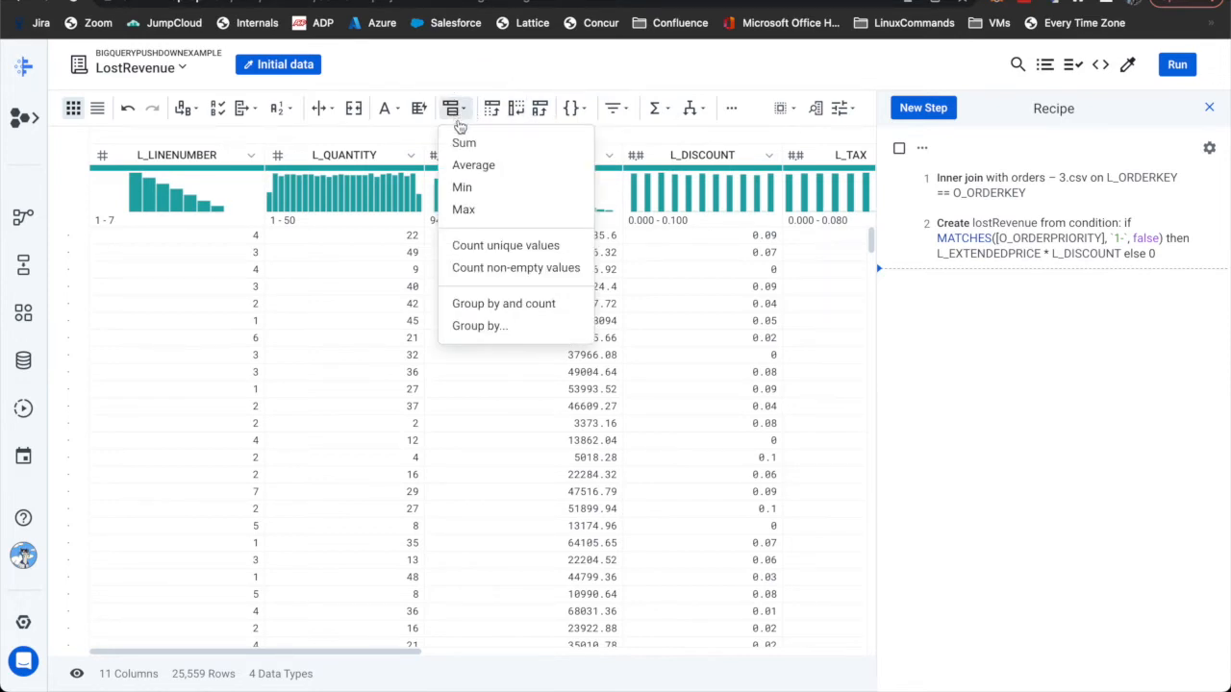
{"action": "left_click", "coordinate": [462, 144]}
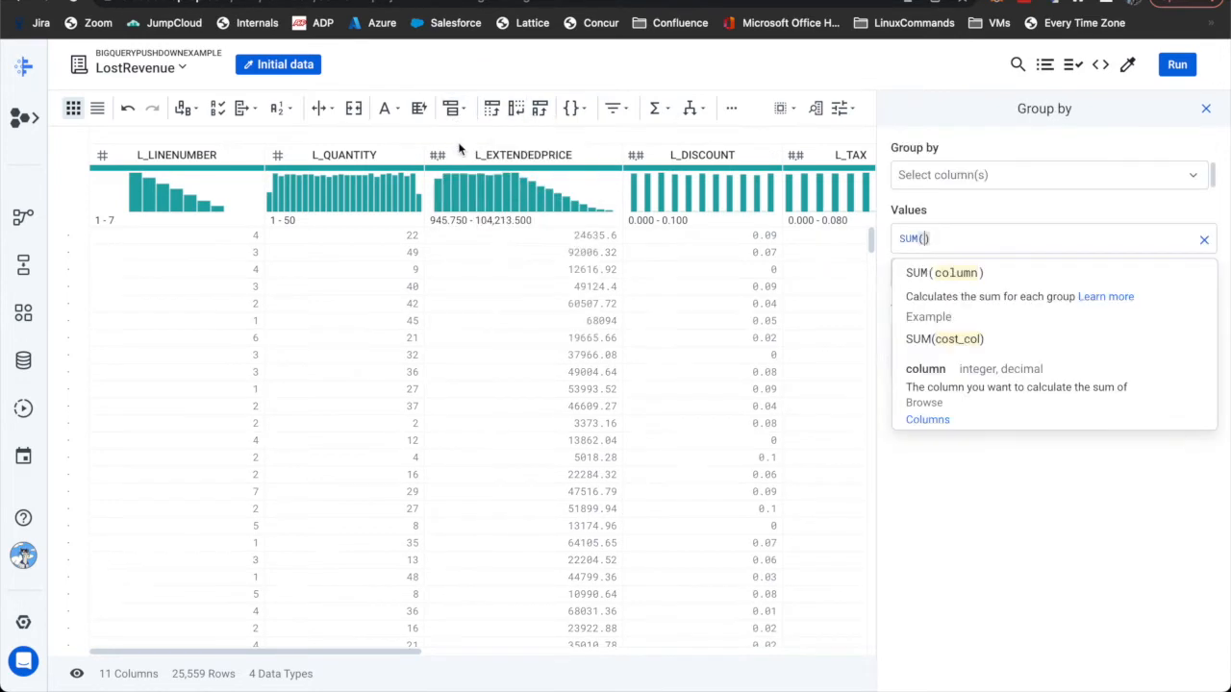
{"action": "type", "text": "lost"}
{"action": "key", "text": "Return"}
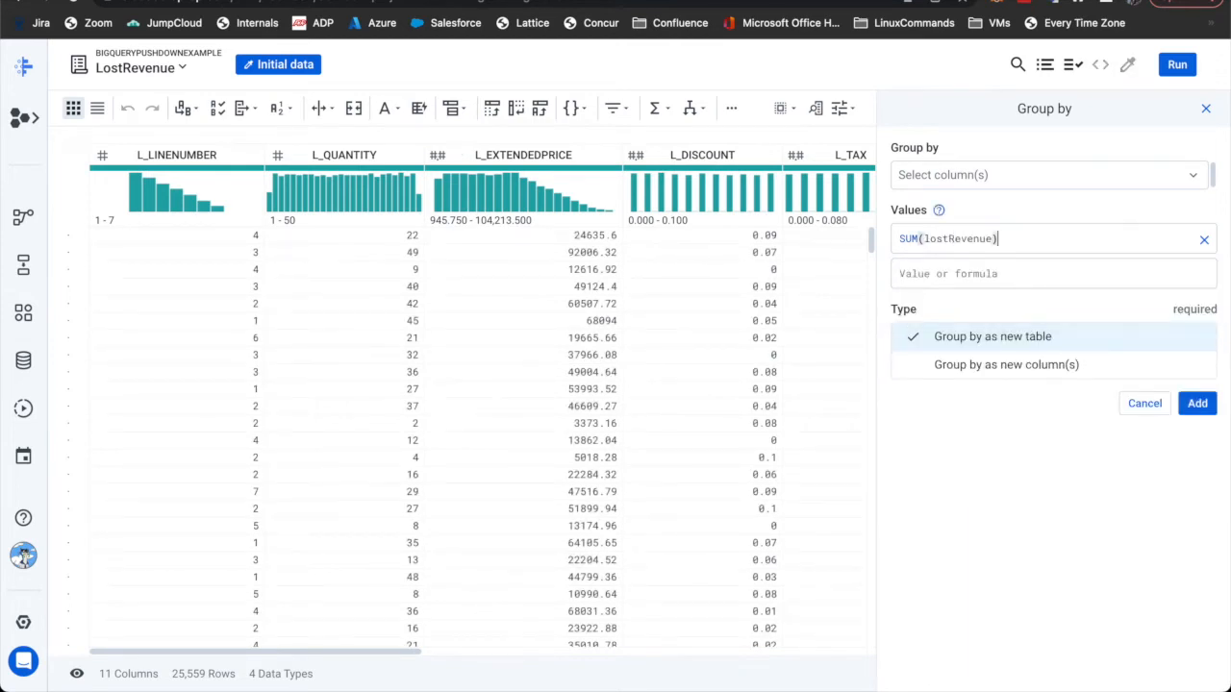
- Group the sum by N_NAME and R_NAME as a new column and add the step
{"action": "left_click", "coordinate": [924, 174]}
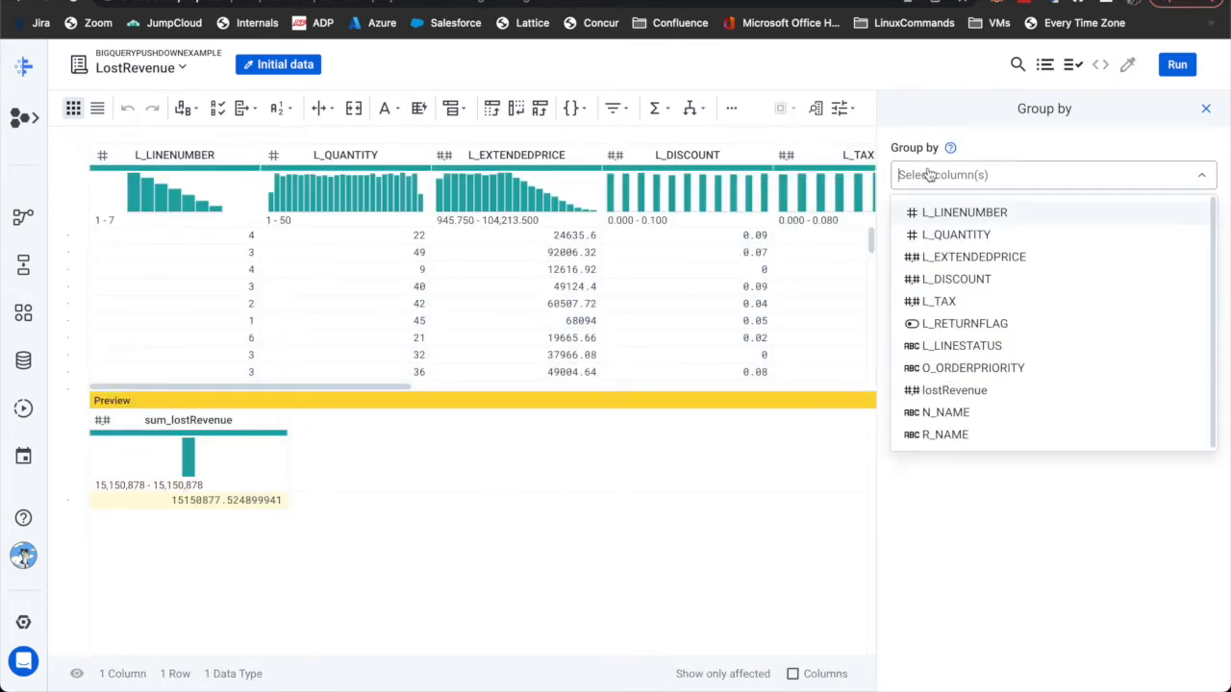
{"action": "left_click", "coordinate": [959, 412]}
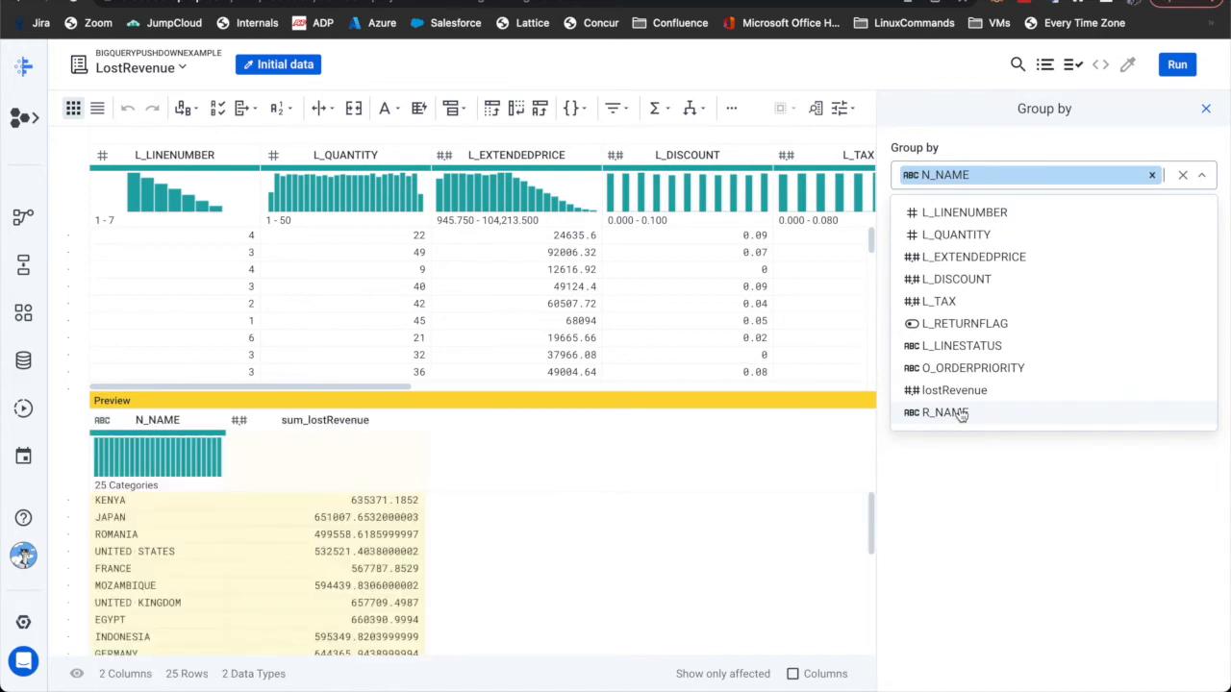
{"action": "left_click", "coordinate": [959, 412]}
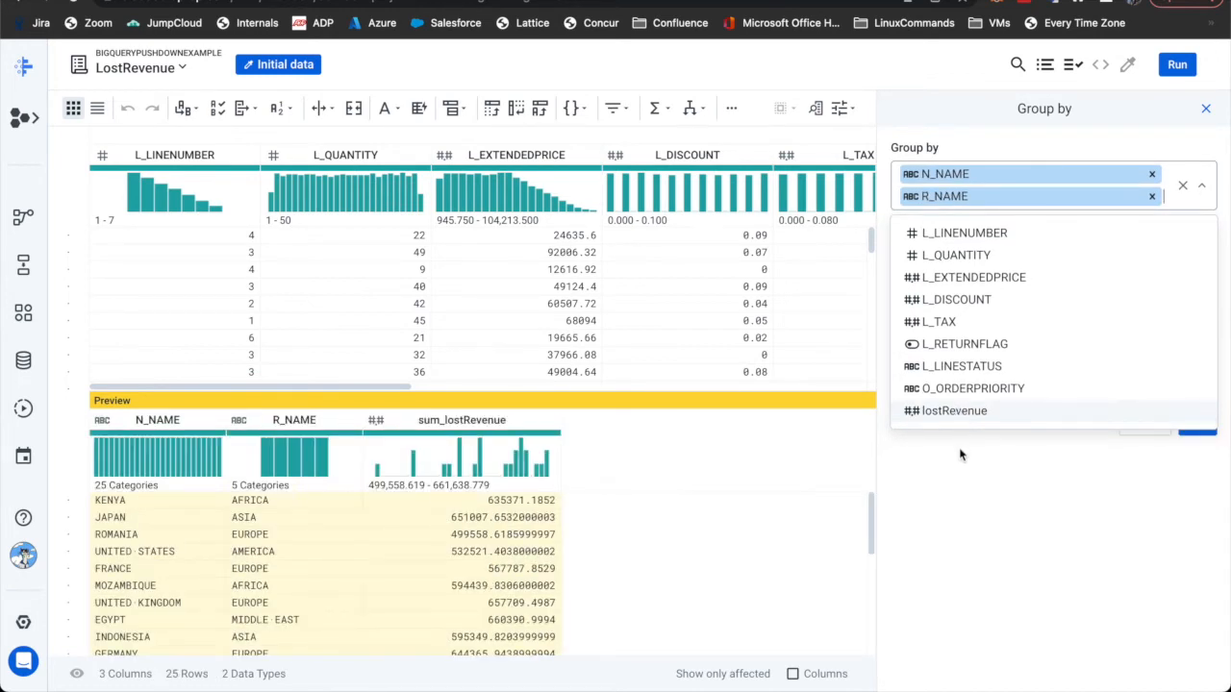
{"action": "left_click", "coordinate": [958, 453]}
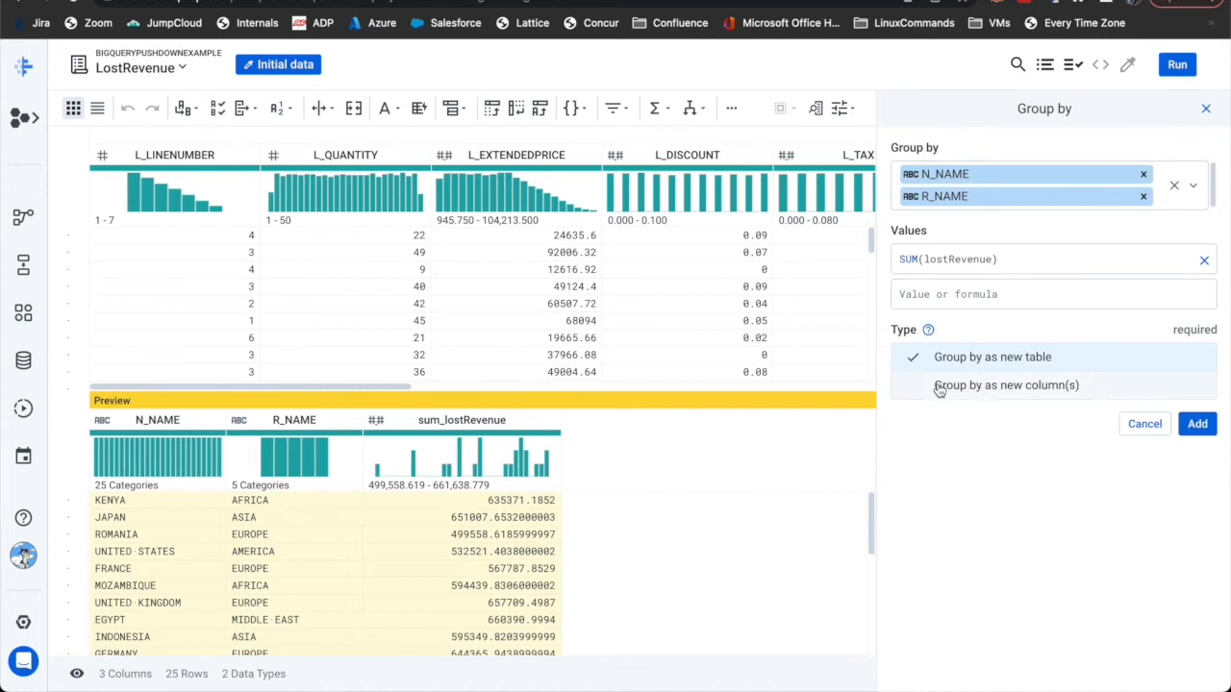
{"action": "left_click", "coordinate": [974, 392]}
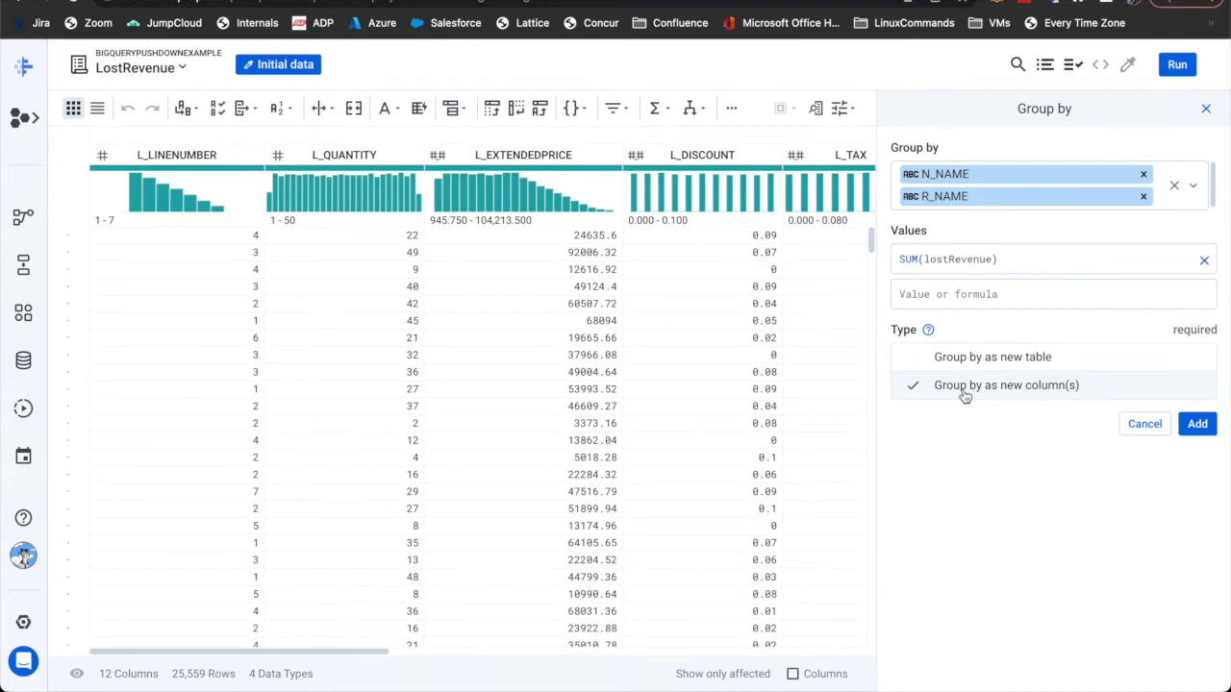
{"action": "scroll", "coordinate": [437, 655], "scroll_direction": "right", "scroll_amount": 1}
{"action": "scroll", "coordinate": [437, 656], "scroll_direction": "right", "scroll_amount": 10}
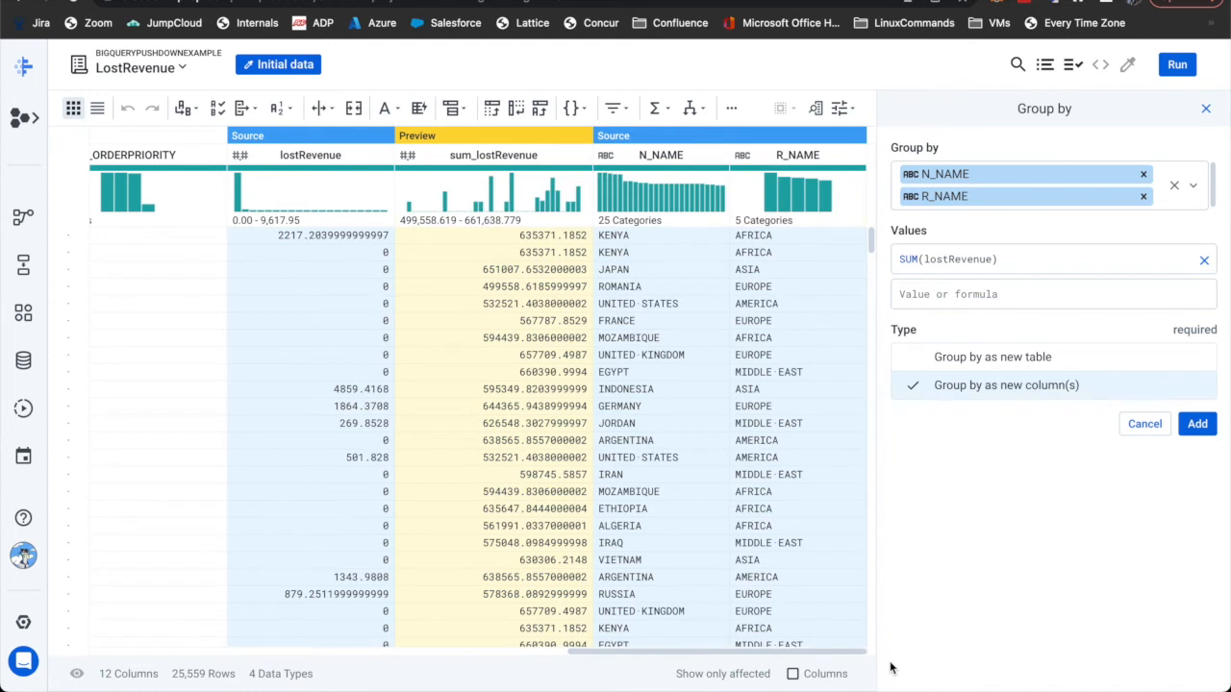
{"action": "left_click", "coordinate": [1196, 425]}
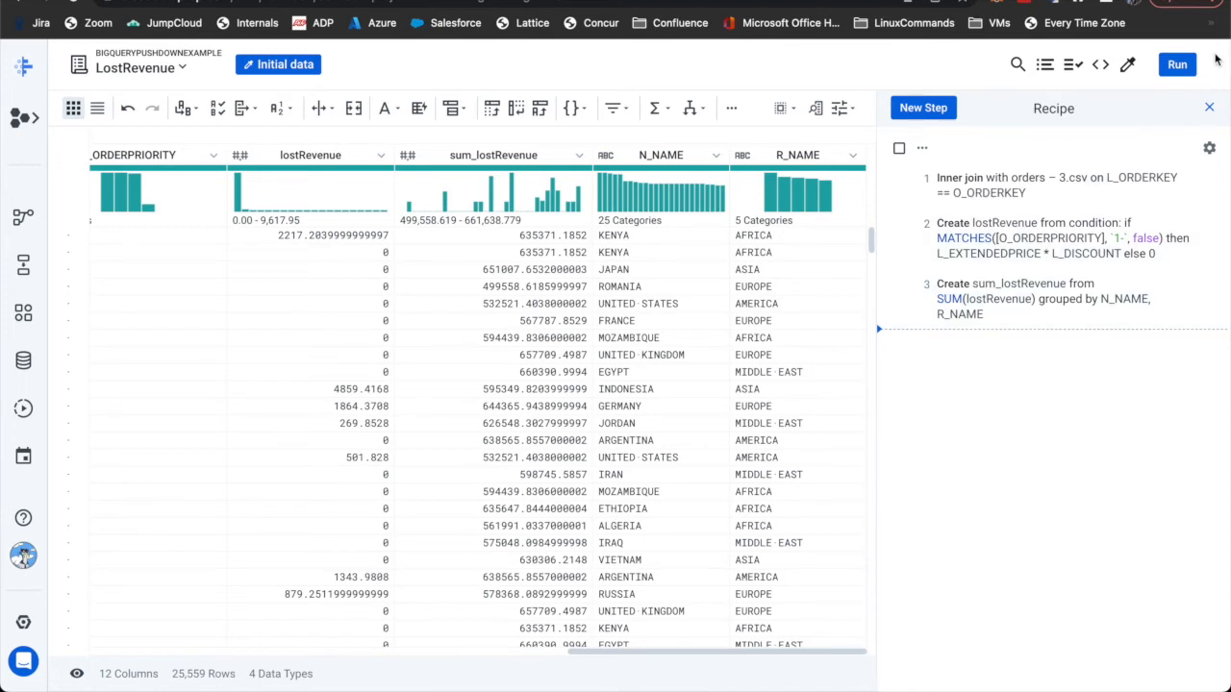
- Run the recipe on Dataflow + BigQuery replacing the LostRevenue table, then open its BigQuery job
{"action": "left_click", "coordinate": [1179, 65]}
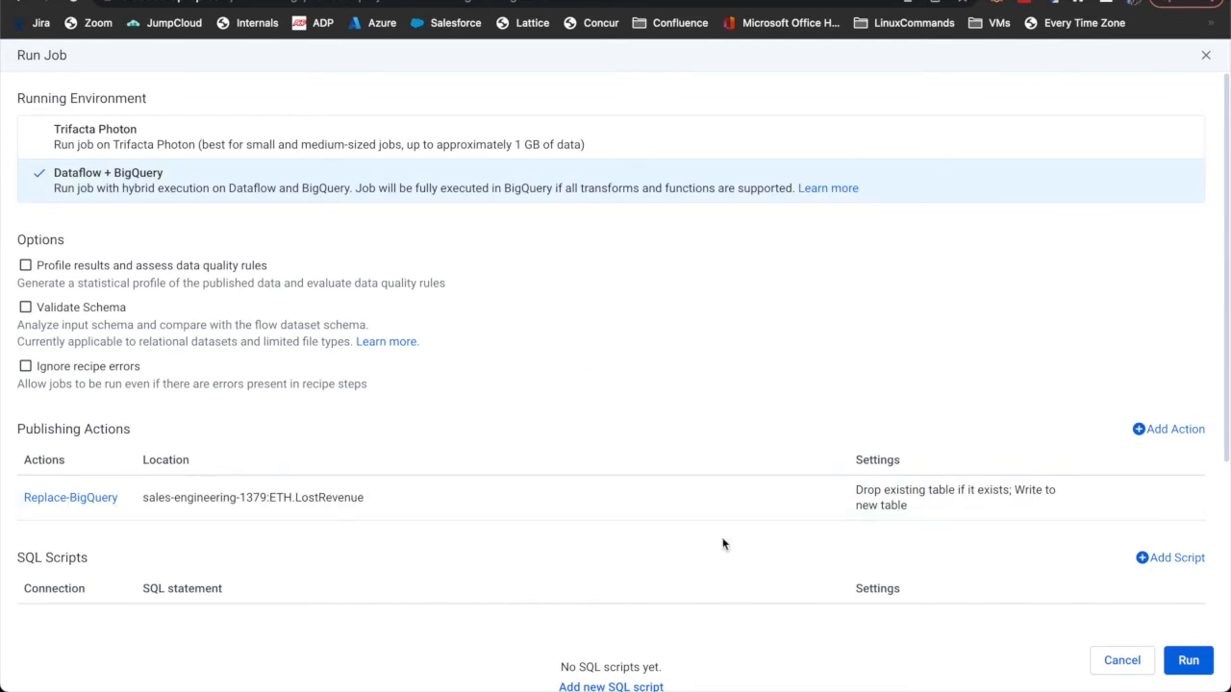
{"action": "left_click", "coordinate": [1186, 663]}
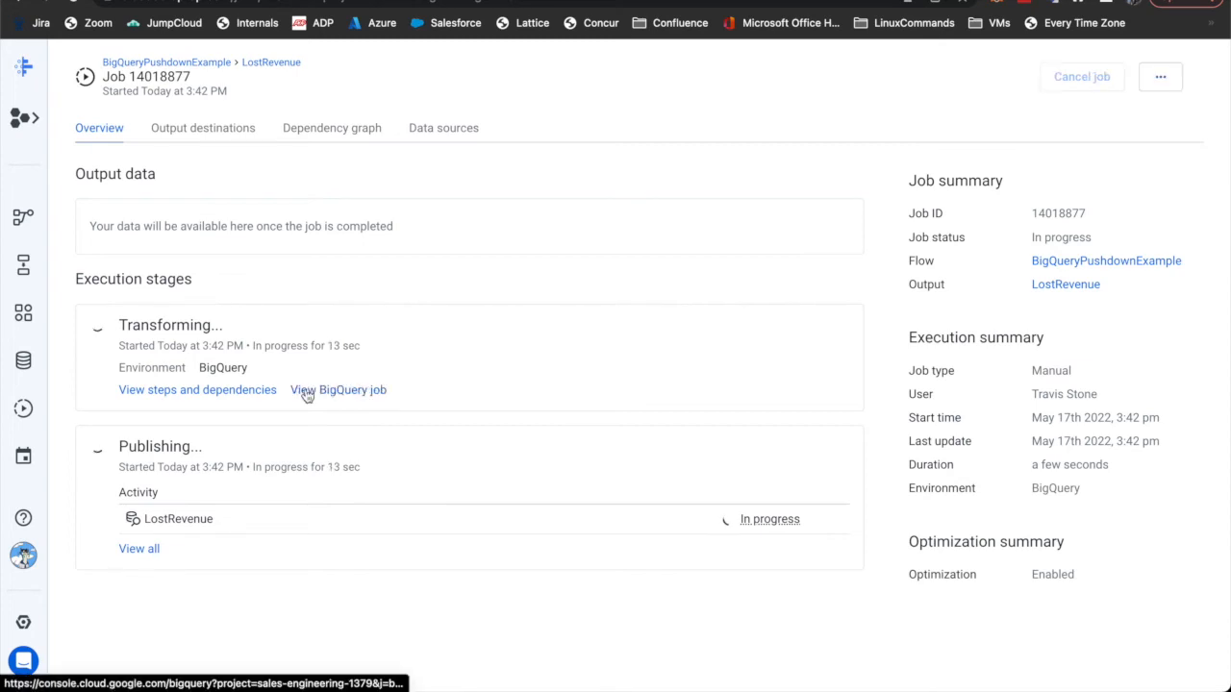
{"action": "left_click", "coordinate": [306, 392]}
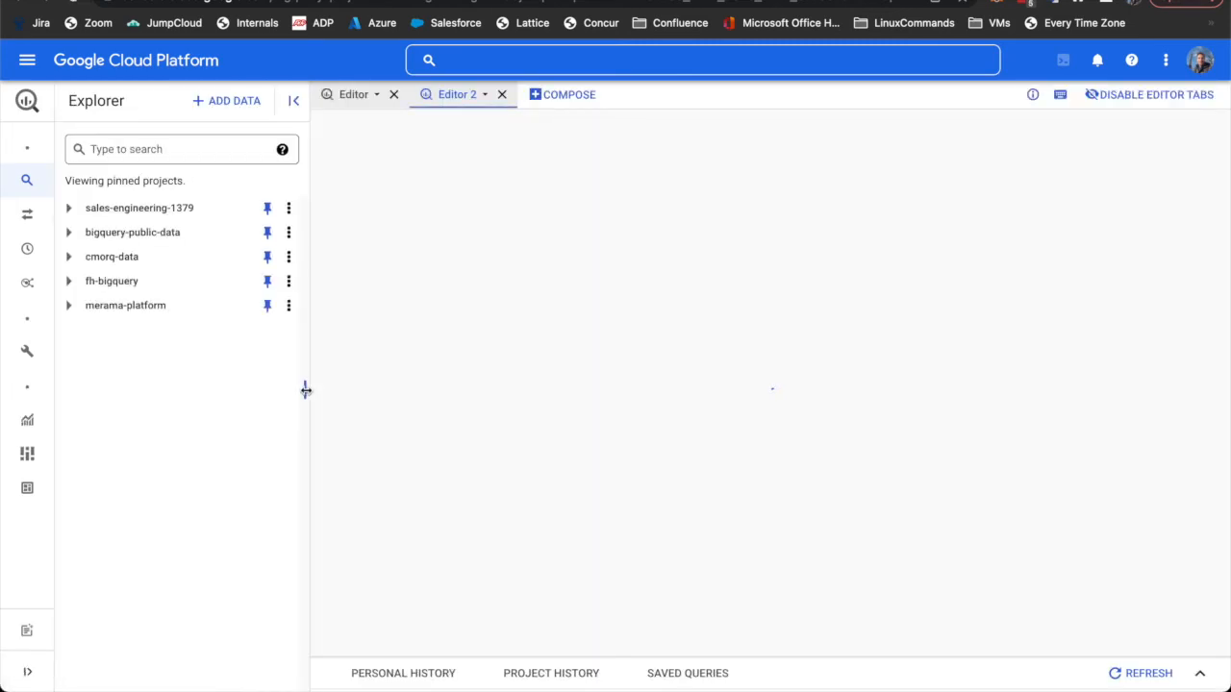
- Review the generated SQL (orders.csv source, CASE expression, GROUP BY), then open the LostRevenue output table
{"action": "left_click_drag", "start_coordinate": [306, 390], "coordinate": [227, 388]}
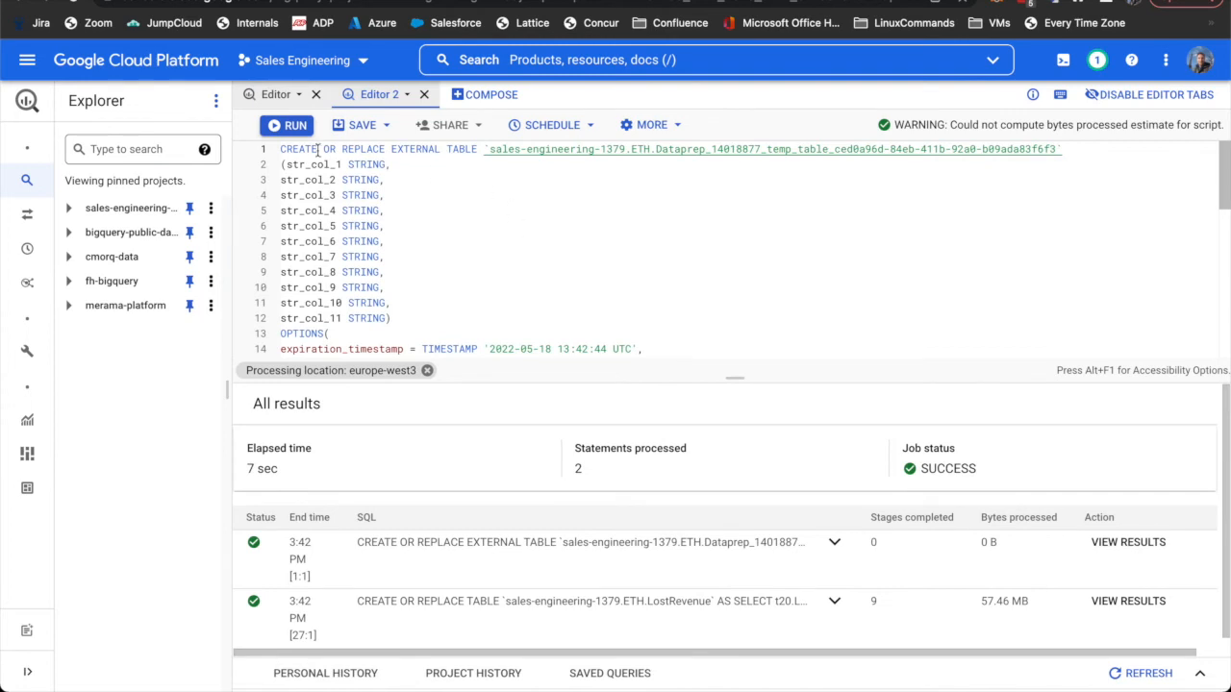
{"action": "left_click_drag", "start_coordinate": [281, 149], "coordinate": [458, 156]}
{"action": "scroll", "coordinate": [458, 241], "scroll_direction": "down", "scroll_amount": 5}
{"action": "left_click_drag", "start_coordinate": [734, 377], "coordinate": [738, 571]}
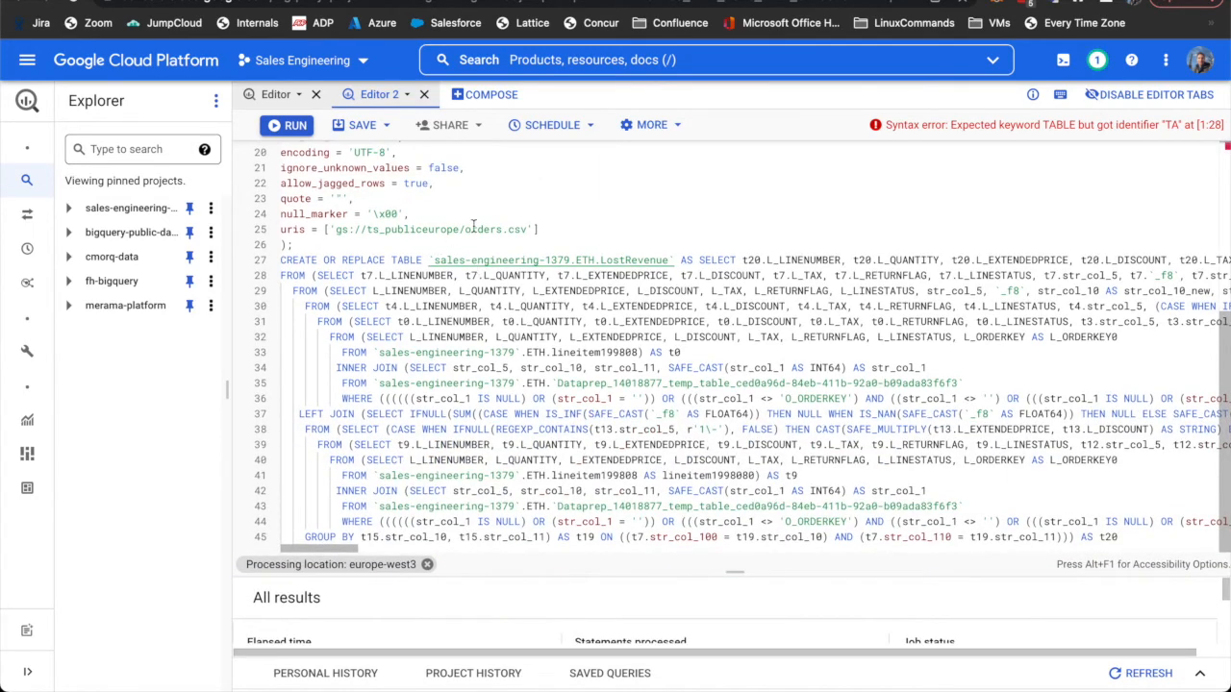
{"action": "left_click_drag", "start_coordinate": [539, 228], "coordinate": [335, 228]}
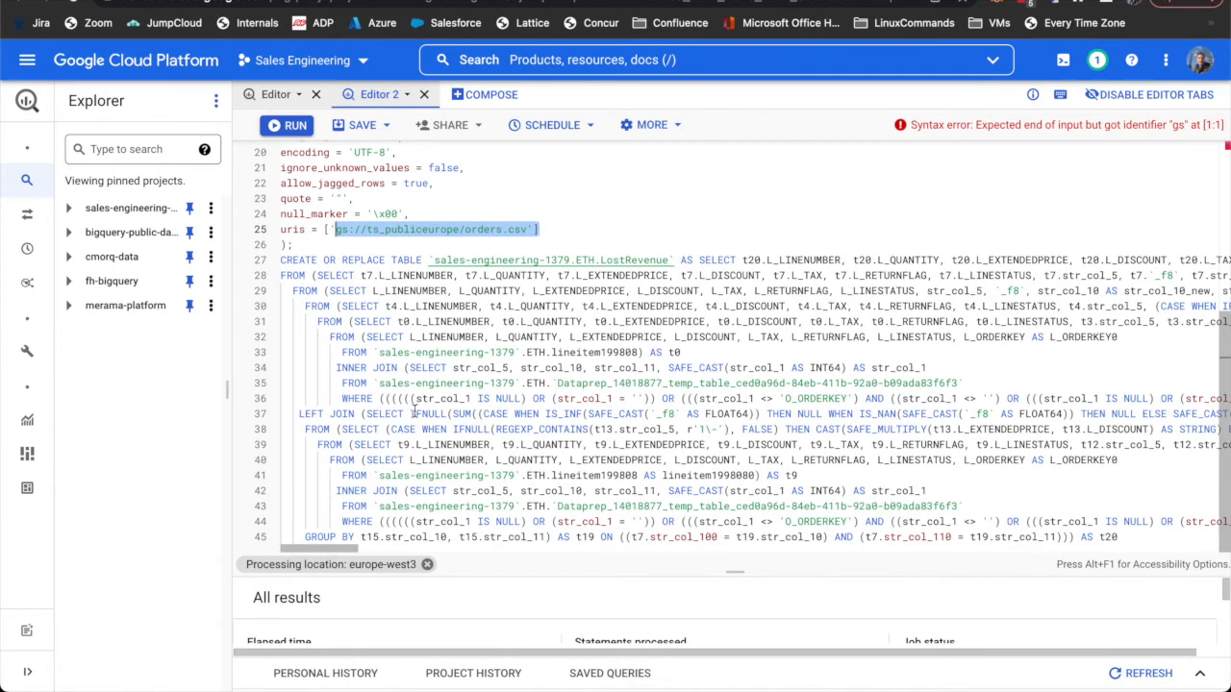
{"action": "left_click_drag", "start_coordinate": [305, 536], "coordinate": [615, 539]}
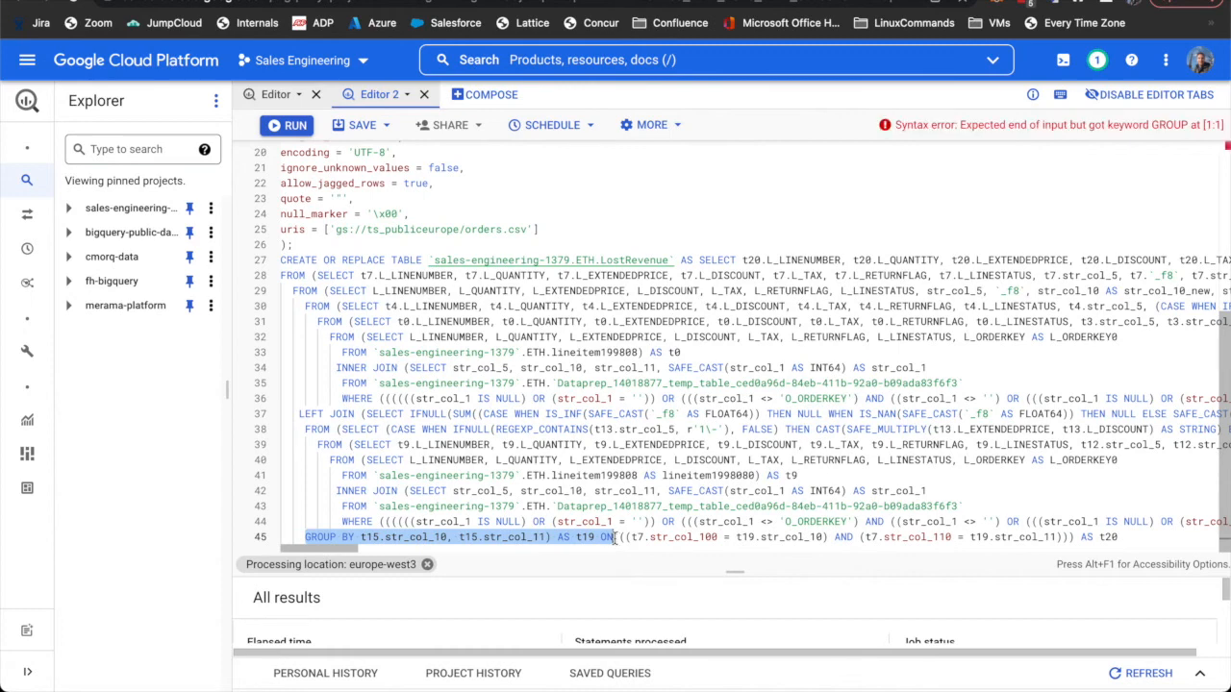
{"action": "left_click_drag", "start_coordinate": [391, 430], "coordinate": [1157, 432]}
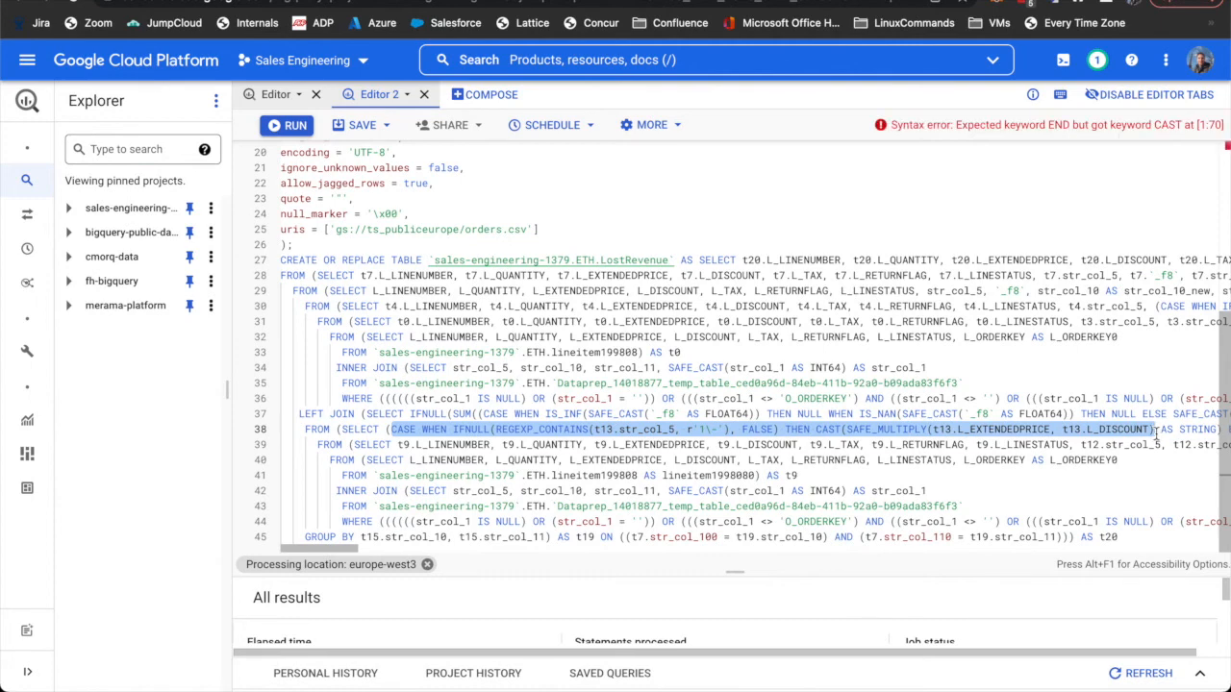
{"action": "left_click", "coordinate": [248, 1]}
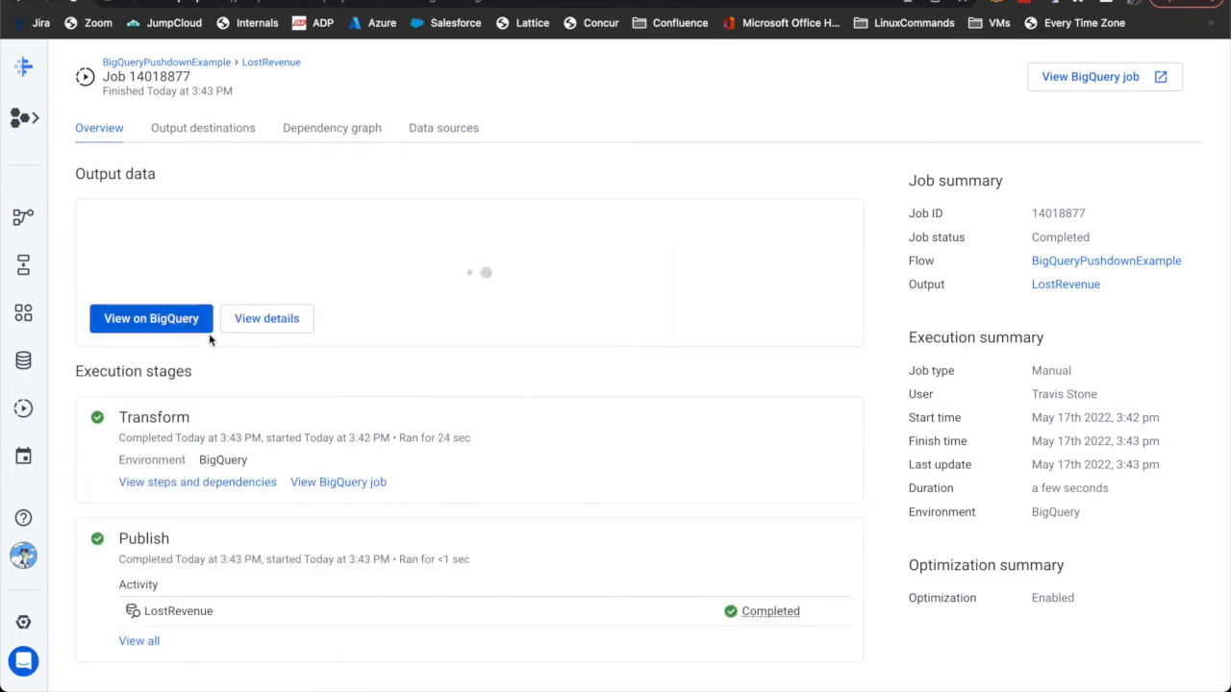
{"action": "left_click", "coordinate": [151, 318]}
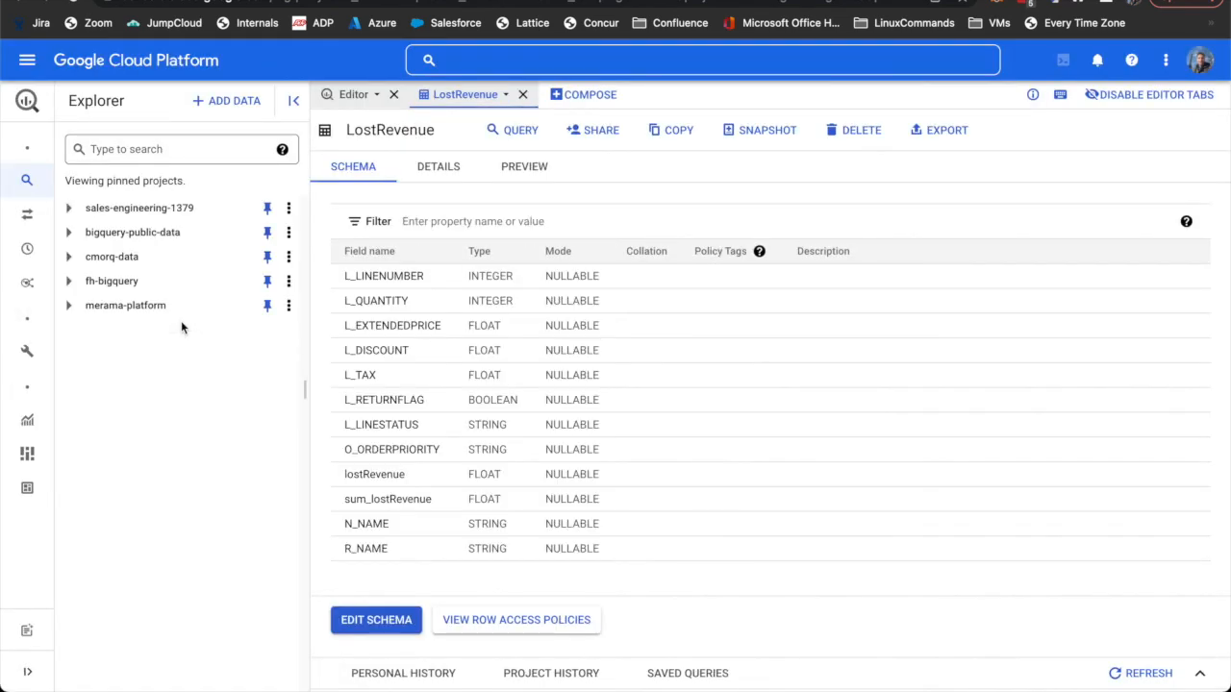
- Check the LostRevenue table details (499,456 rows, 42.05 MB), then return to the BigQueryPushdownExample flow
{"action": "left_click", "coordinate": [440, 166]}
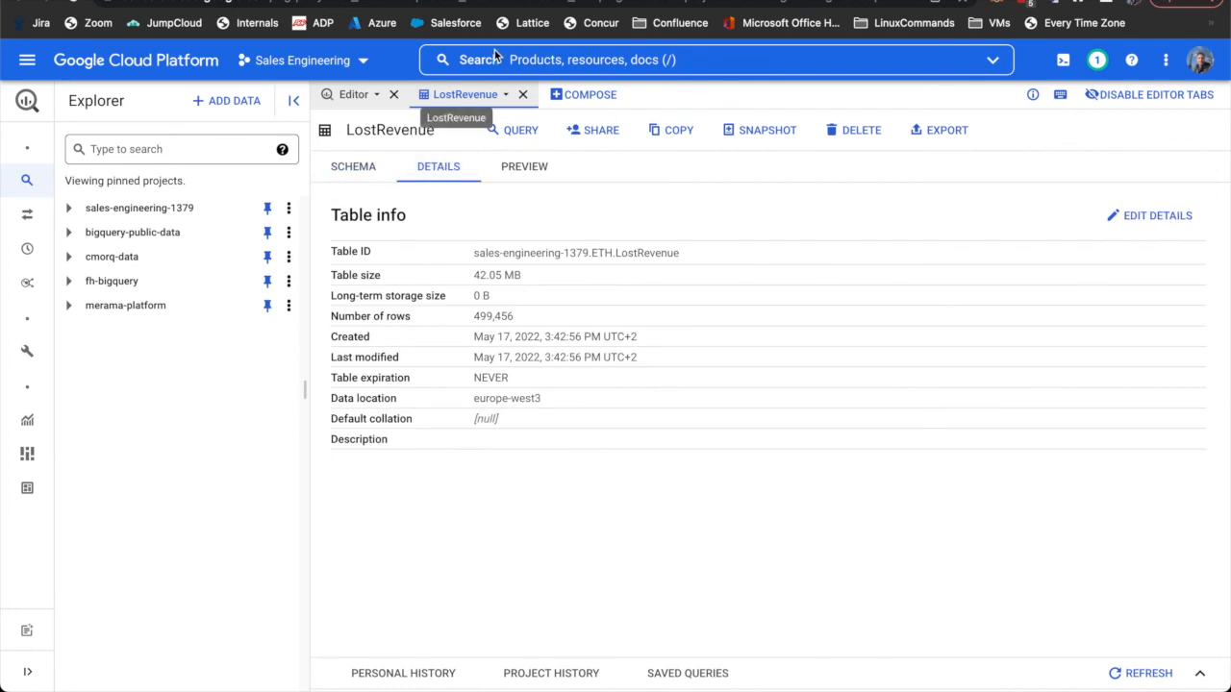
{"action": "left_click", "coordinate": [126, 5]}
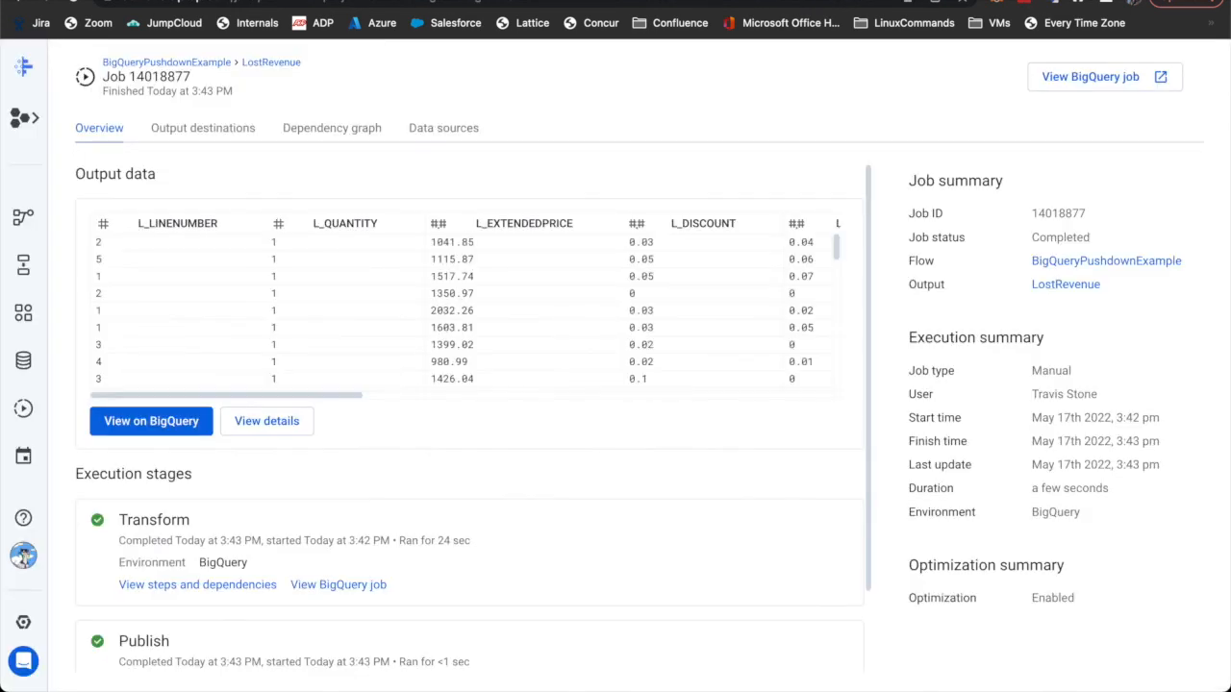
{"action": "left_click", "coordinate": [137, 64]}
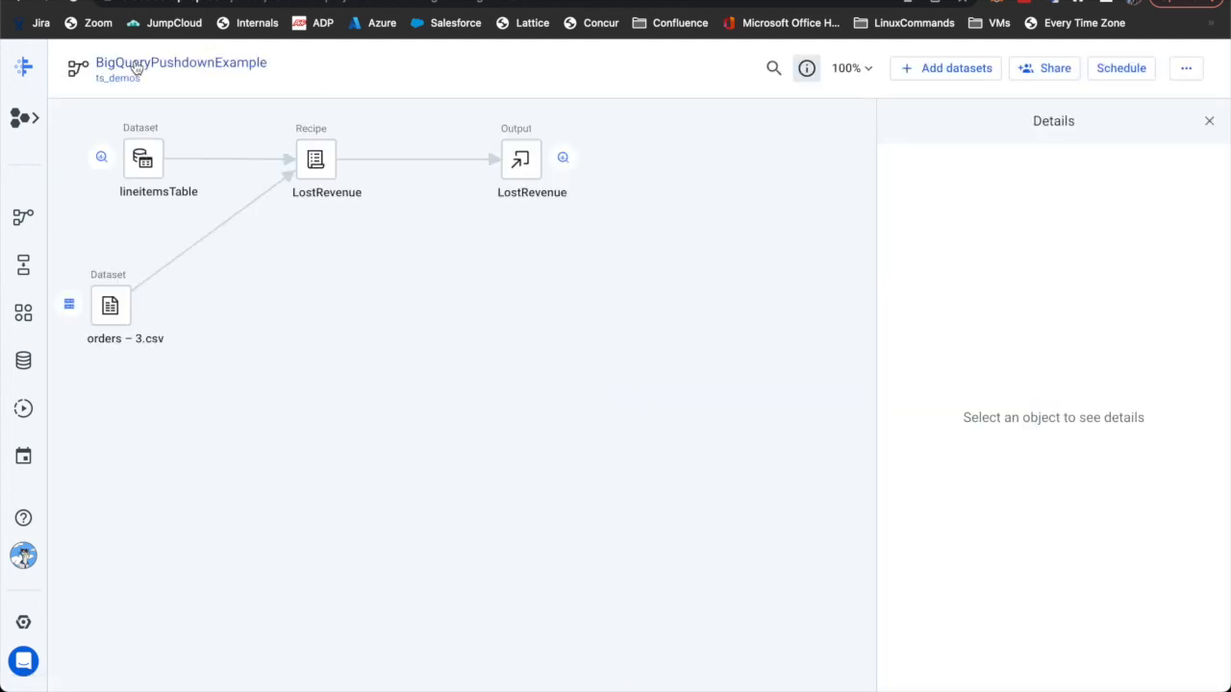